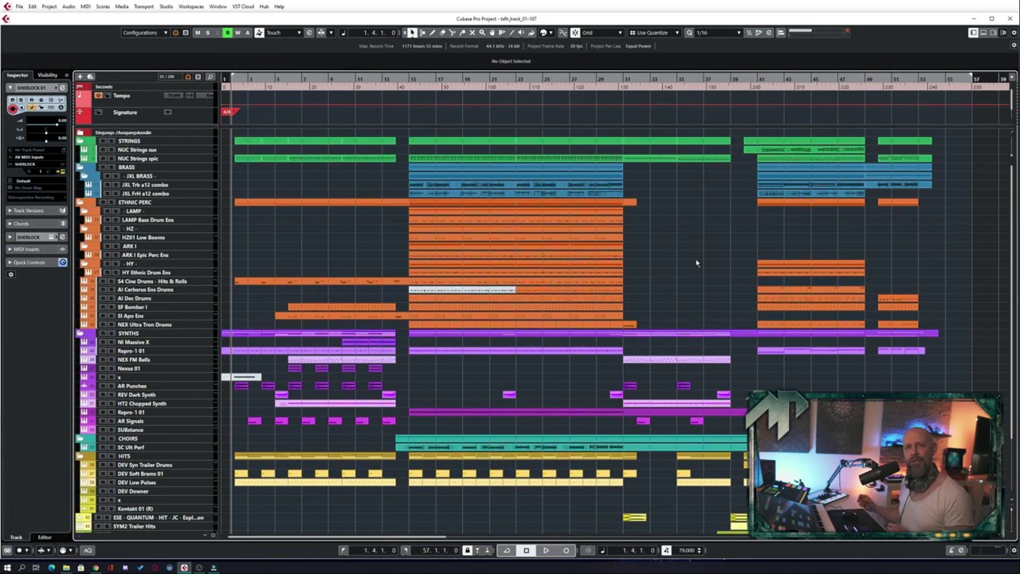
Start playback of the trailer from the beginning
{"action": "key", "text": "space"}
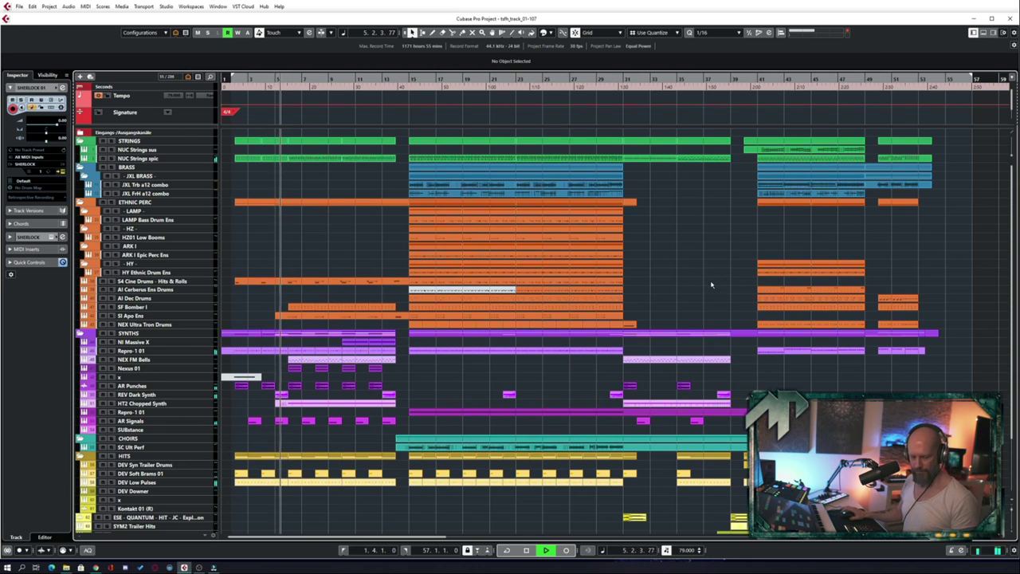
{"action": "scroll", "coordinate": [701, 263], "scroll_direction": "down", "scroll_amount": 3}
{"action": "scroll", "coordinate": [701, 259], "scroll_direction": "up", "scroll_amount": 5}
Enlarge track heights twice with Shift+H, then scroll down through all tracks and back to the top
{"action": "key", "text": "shift+h"}
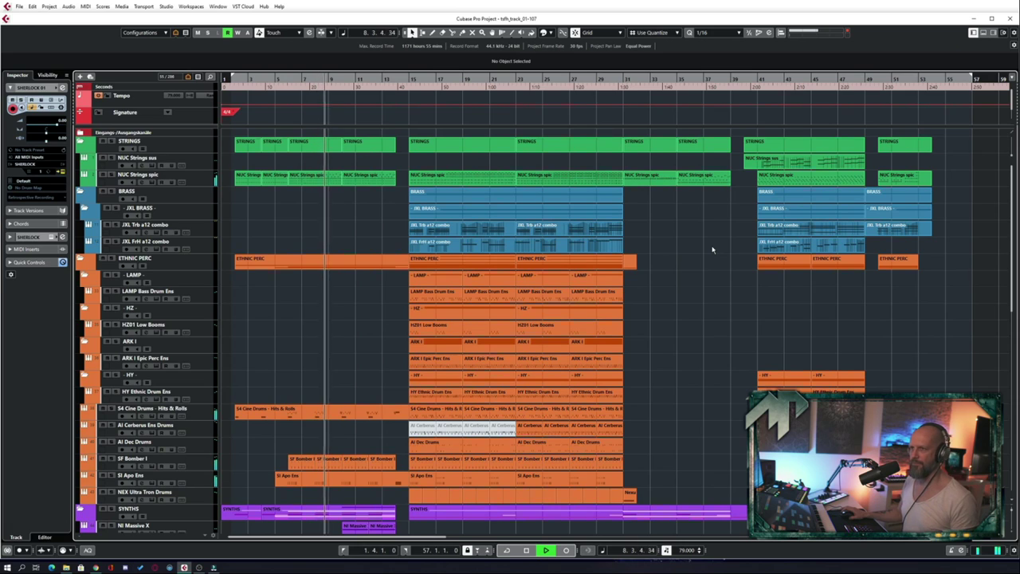
{"action": "key", "text": "shift+h"}
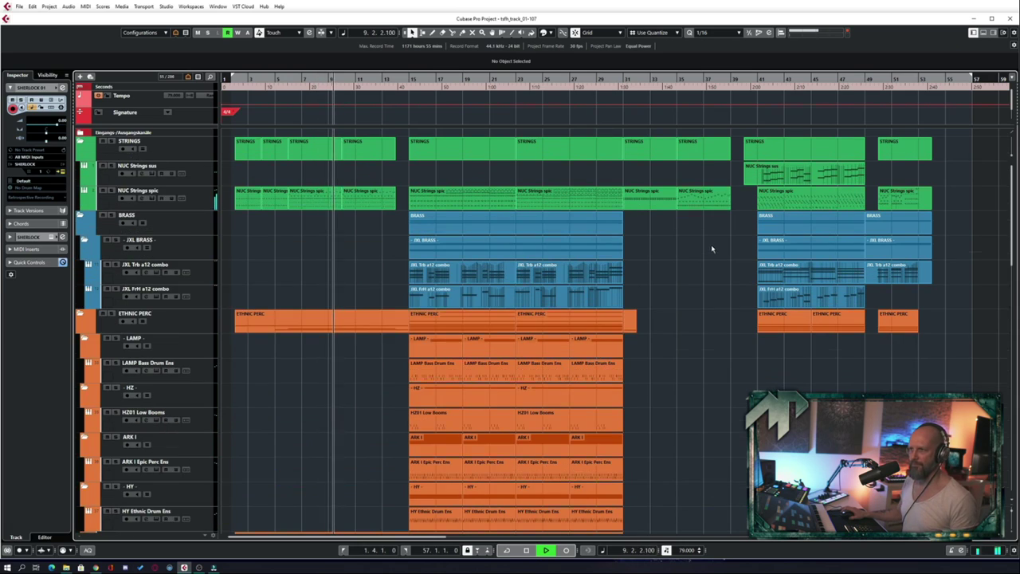
{"action": "scroll", "coordinate": [711, 271], "scroll_direction": "down", "scroll_amount": 3}
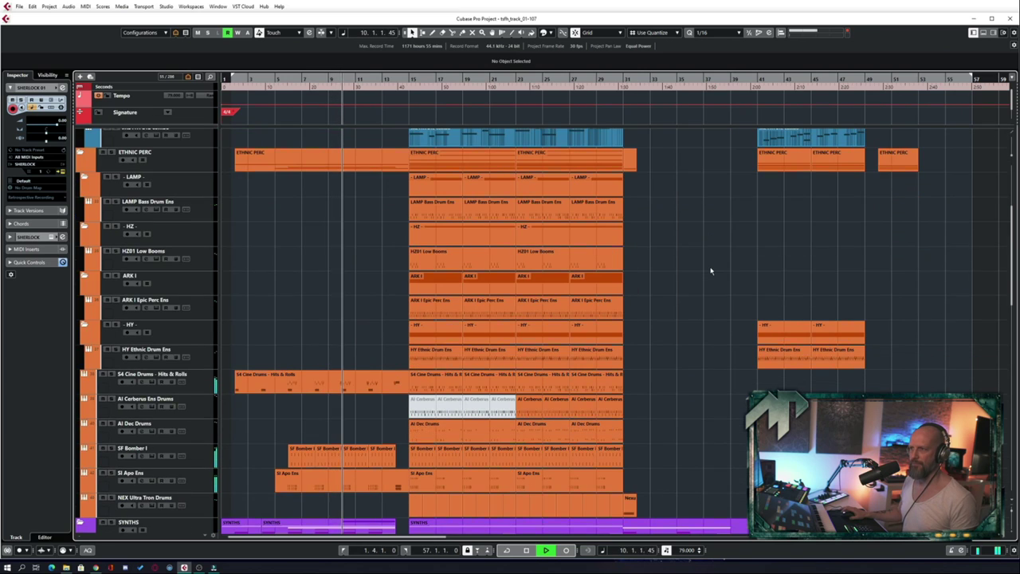
{"action": "scroll", "coordinate": [711, 271], "scroll_direction": "down", "scroll_amount": 3}
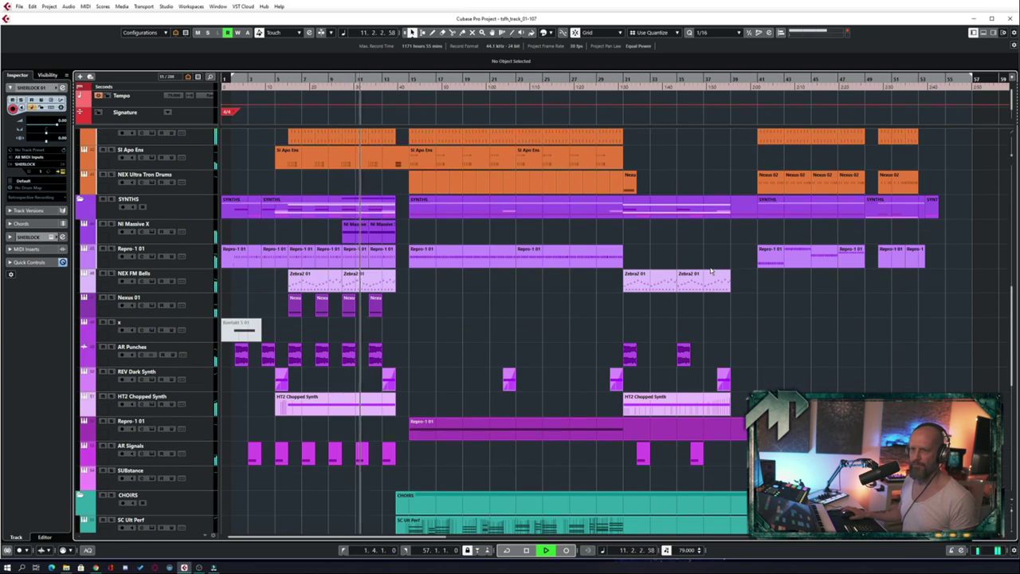
{"action": "scroll", "coordinate": [710, 271], "scroll_direction": "down", "scroll_amount": 2}
{"action": "scroll", "coordinate": [711, 271], "scroll_direction": "down", "scroll_amount": 3}
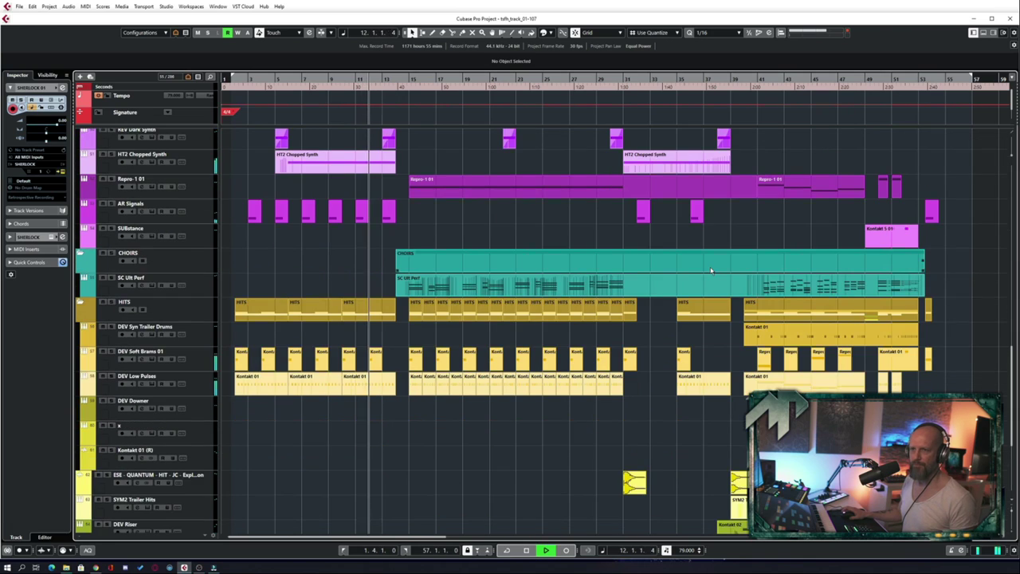
{"action": "scroll", "coordinate": [711, 271], "scroll_direction": "down", "scroll_amount": 1}
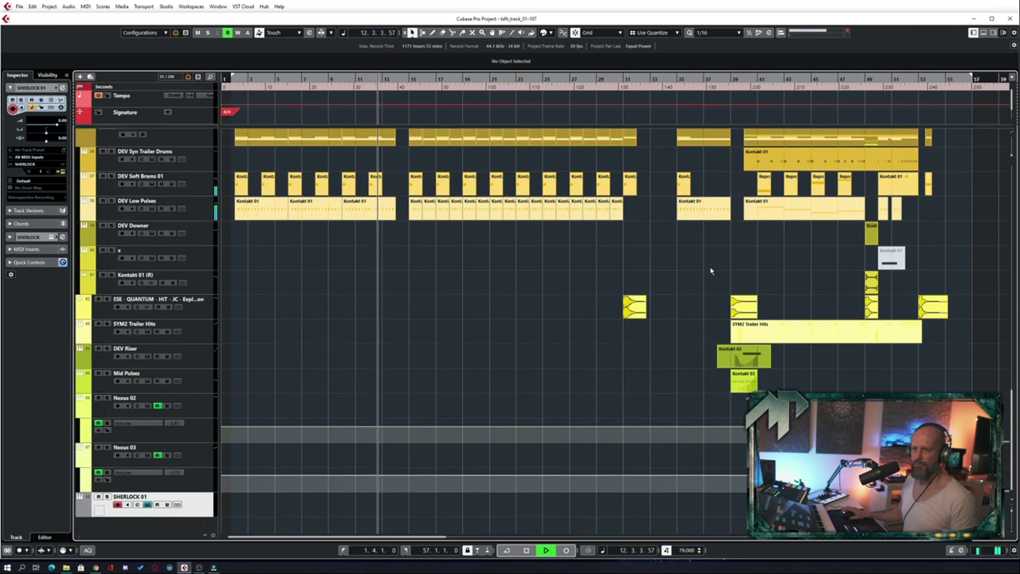
{"action": "scroll", "coordinate": [710, 271], "scroll_direction": "up", "scroll_amount": 15}
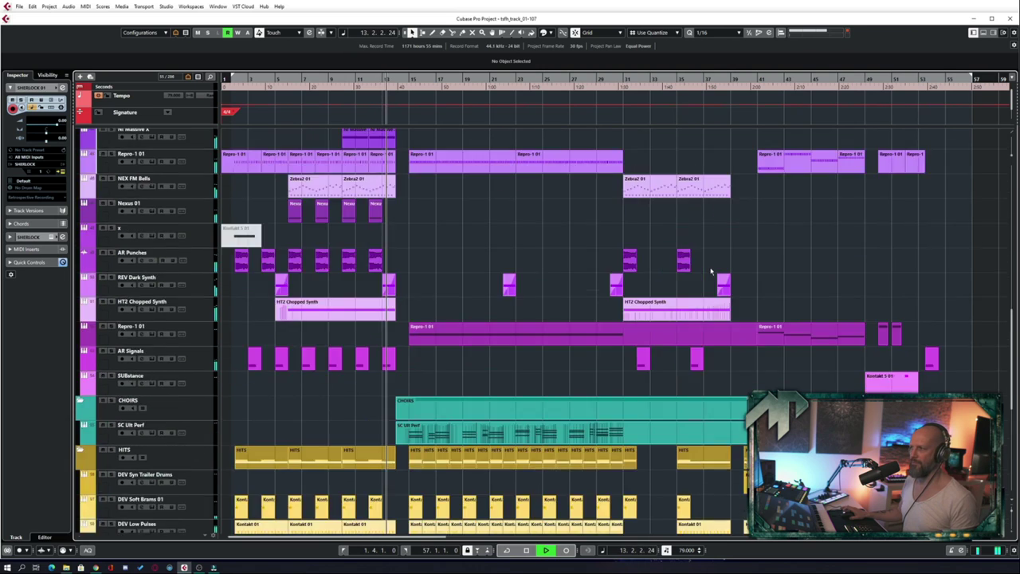
{"action": "scroll", "coordinate": [711, 271], "scroll_direction": "up", "scroll_amount": 4}
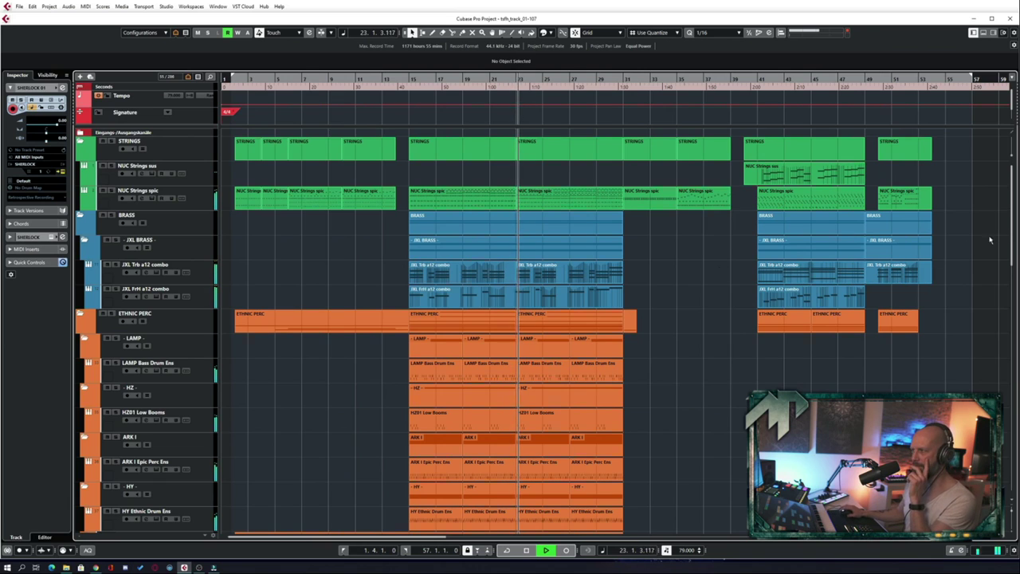
{"action": "mouse_move", "coordinate": [1012, 215]}
{"action": "left_mouse_down"}
{"action": "mouse_move", "coordinate": [1003, 439]}
{"action": "mouse_move", "coordinate": [1016, 212]}
{"action": "left_mouse_up"}
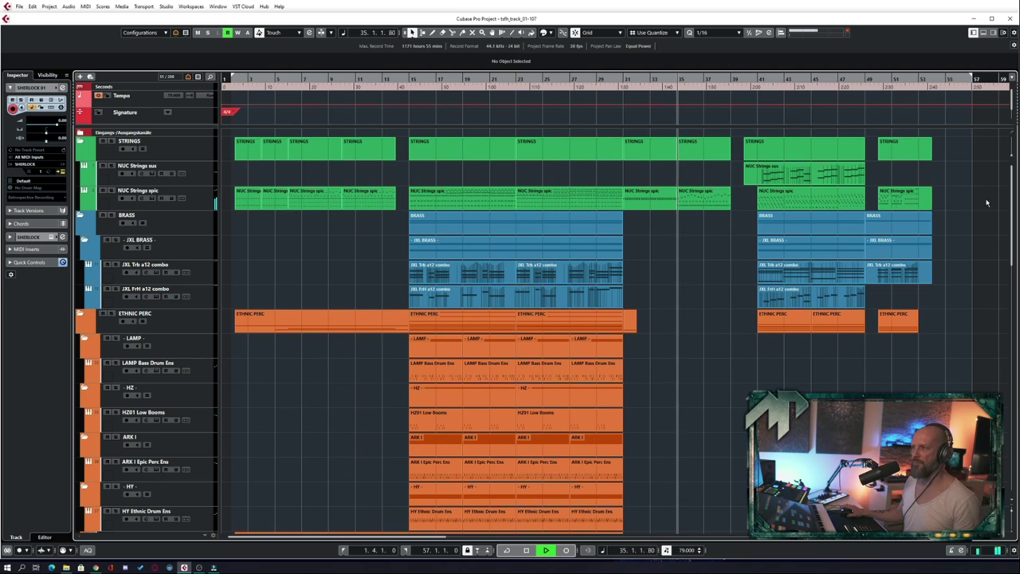
Return all tracks to compact height, let the trailer play out, then stop and return to the start
{"action": "key", "text": "shift+g"}
{"action": "key", "text": "shift+g"}
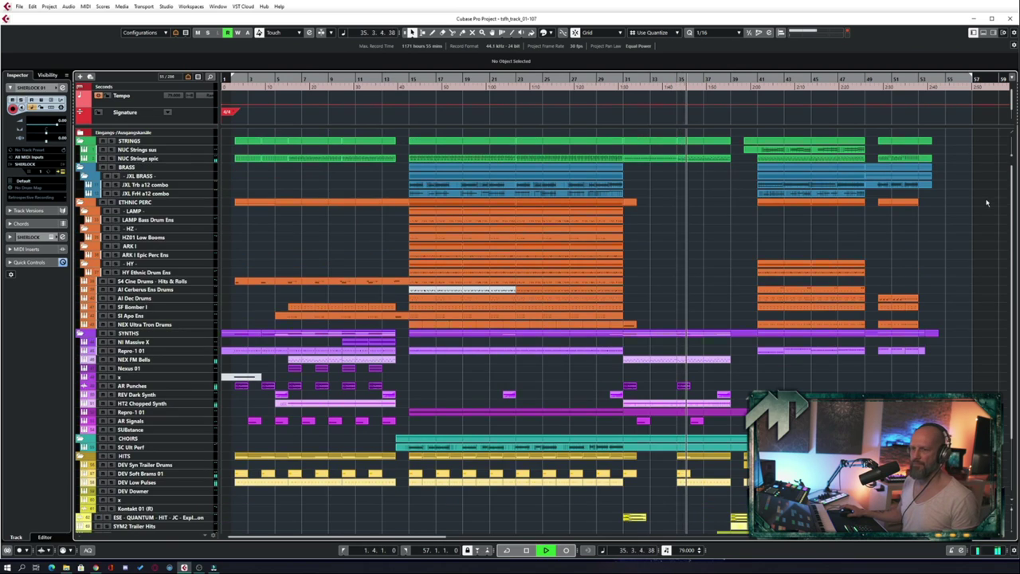
{"action": "key", "text": "shift+g"}
{"action": "key", "text": "shift+h"}
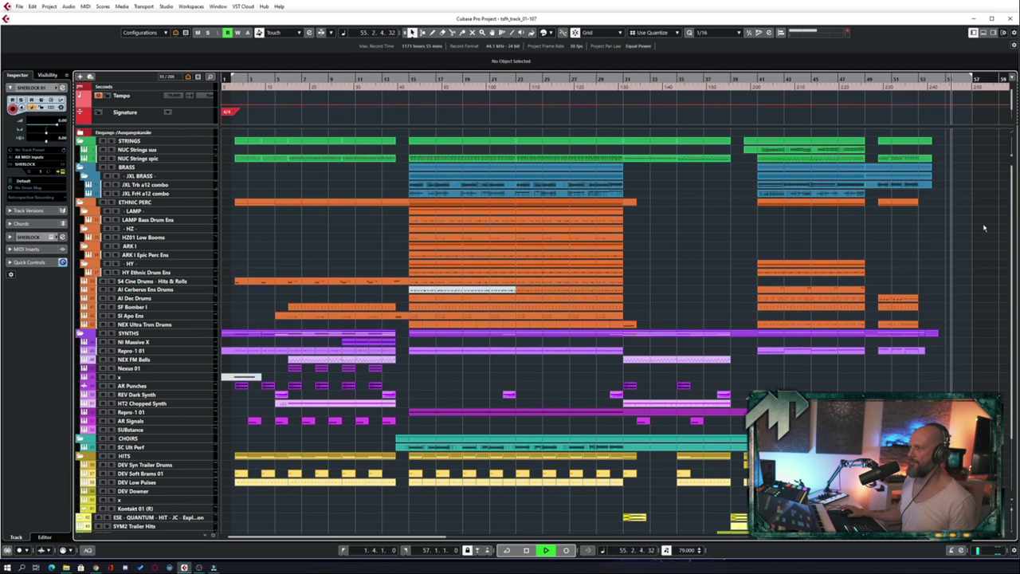
{"action": "key", "text": "space"}
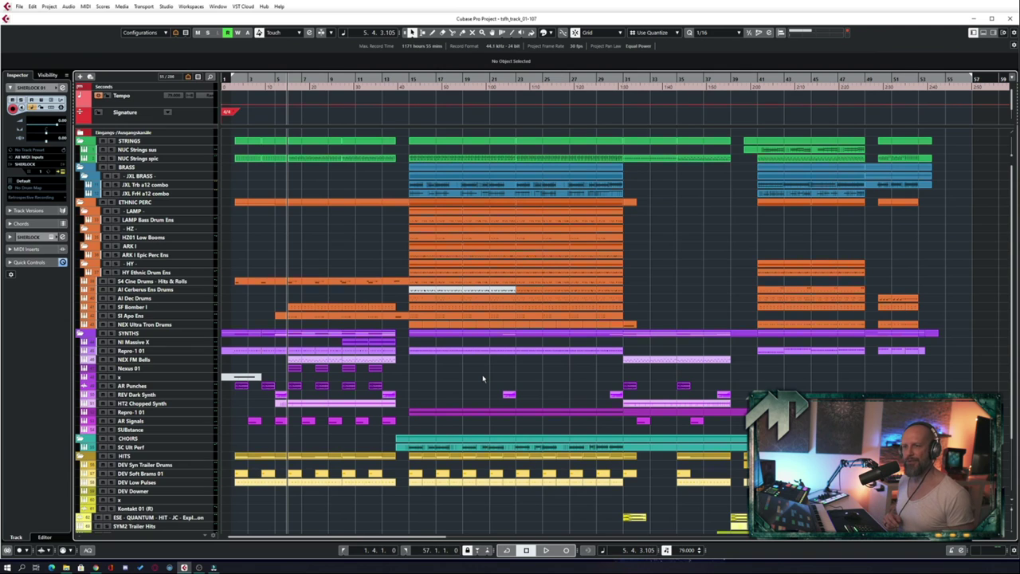
Zoom in so bars 1–17 fill the view, then play the intro and stop at bar 6
{"action": "key", "text": "h"}
{"action": "key", "text": "h"}
{"action": "key", "text": "h"}
{"action": "key", "text": "h"}
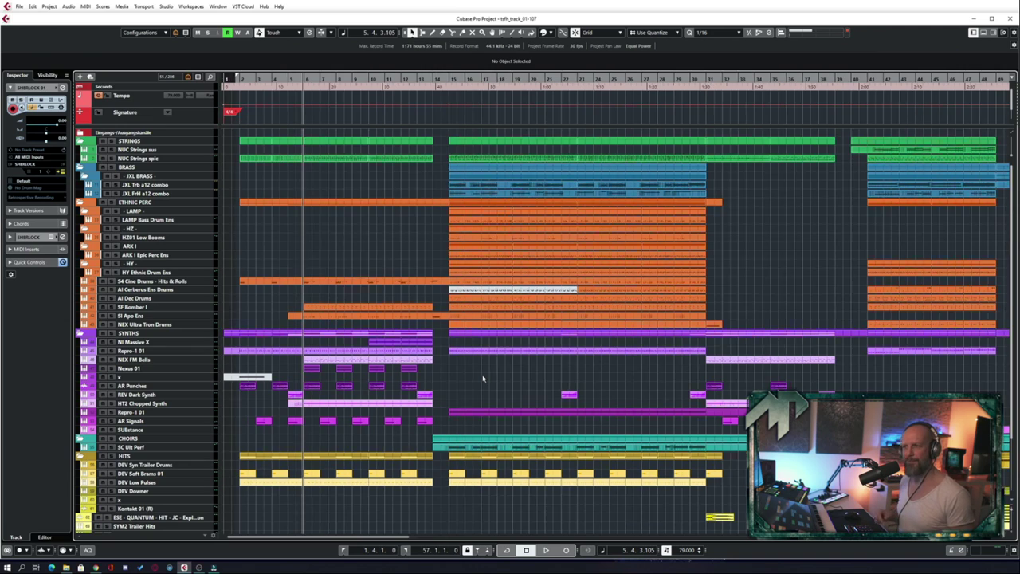
{"action": "key", "text": "KP_1"}
{"action": "key", "text": "h"}
{"action": "key", "text": "space"}
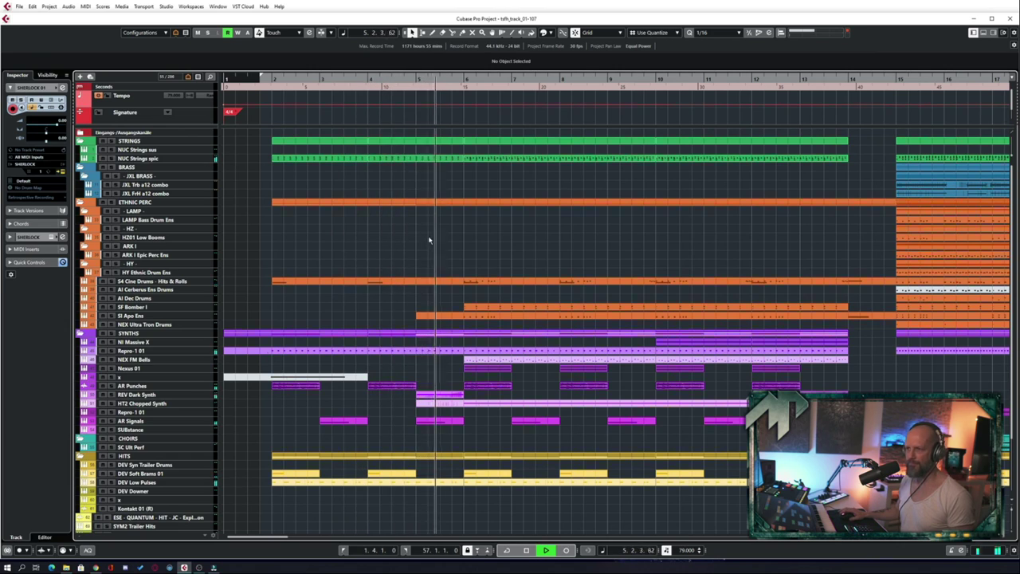
{"action": "key", "text": "space"}
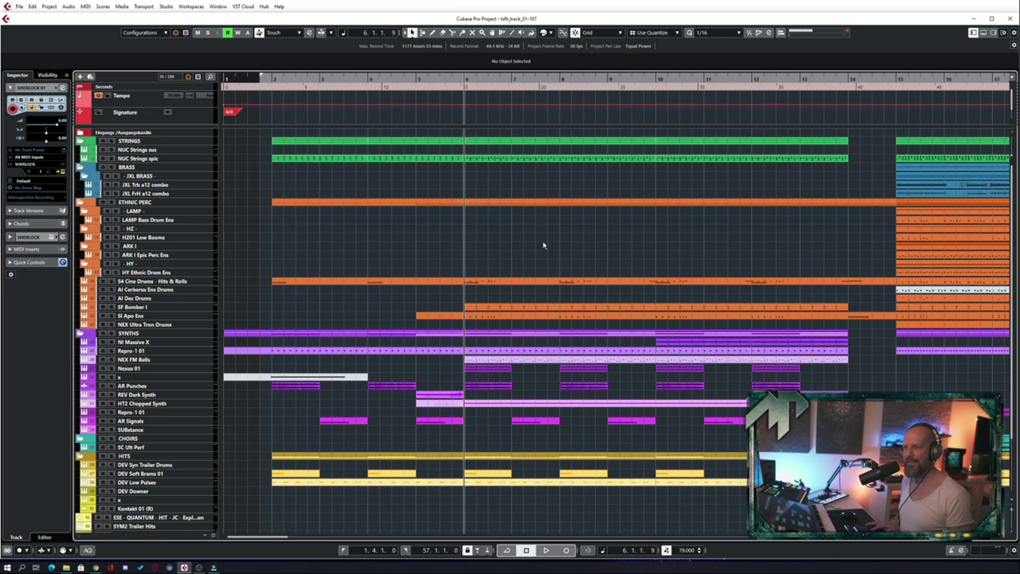
{"action": "key", "text": "KP_1"}
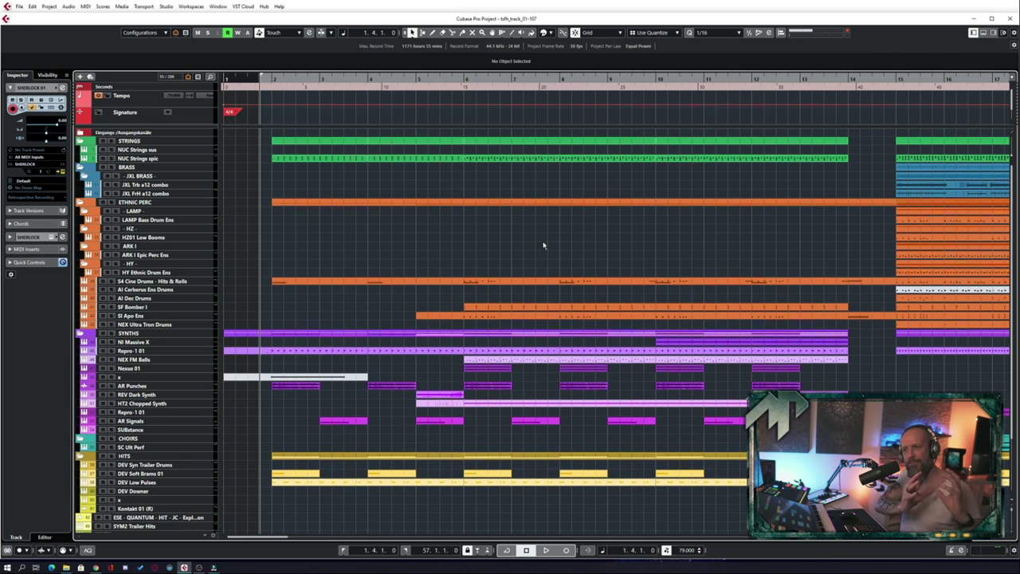
{"action": "key", "text": "space"}
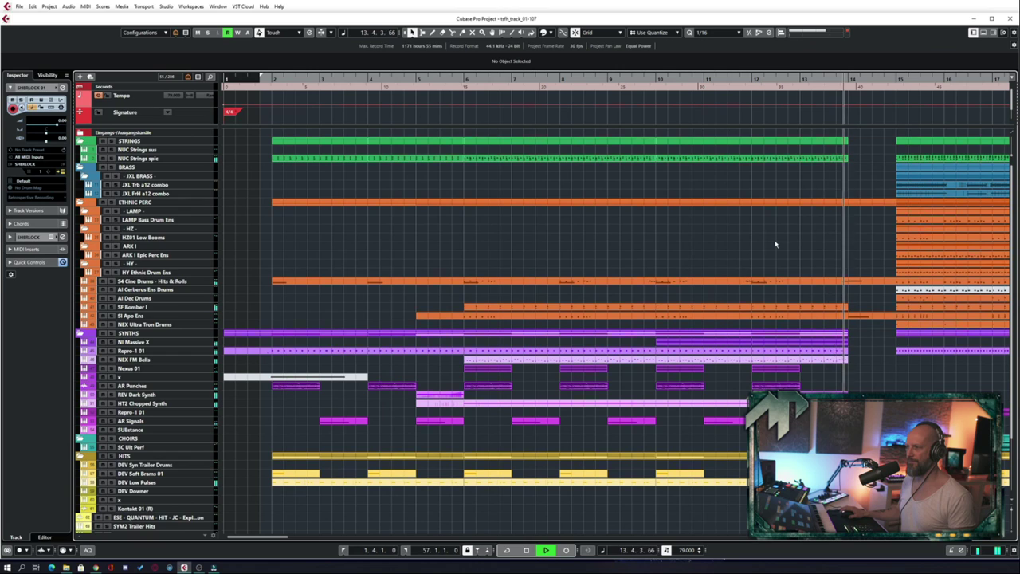
Stop the transport at about bar 15, where brass and percussion re-enter
{"action": "key", "text": "space"}
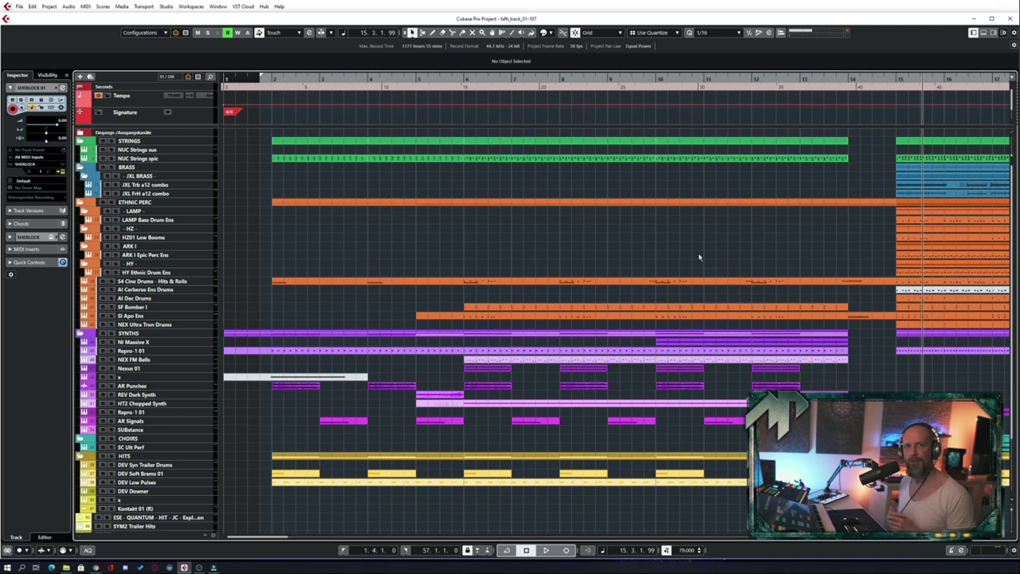
Play from just before bar 13 into the main section, then zoom out to show bars 3–36
{"action": "key", "text": "g"}
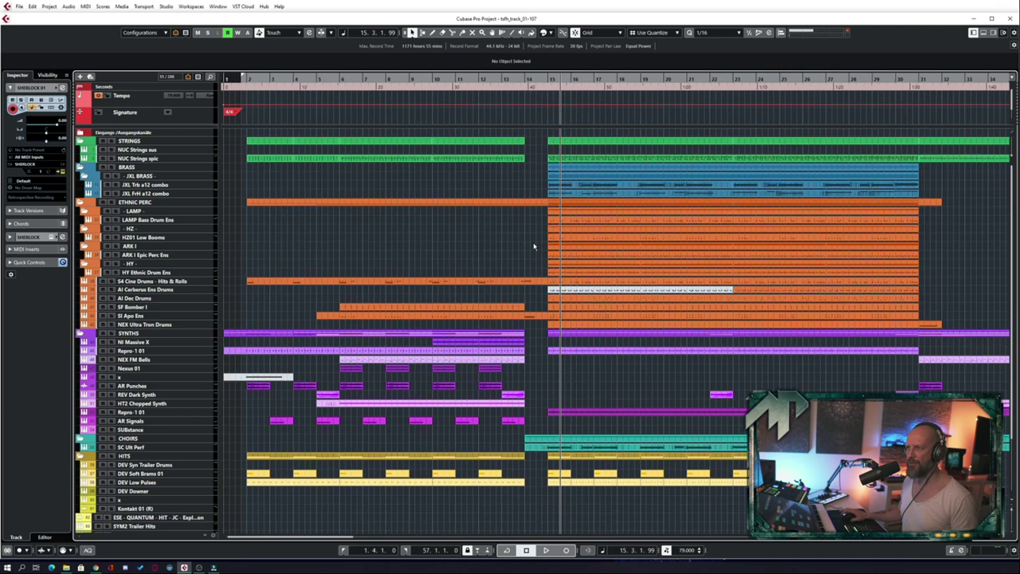
{"action": "key", "text": "g"}
{"action": "key", "text": "h"}
{"action": "left_click", "coordinate": [540, 78]}
{"action": "key", "text": "space"}
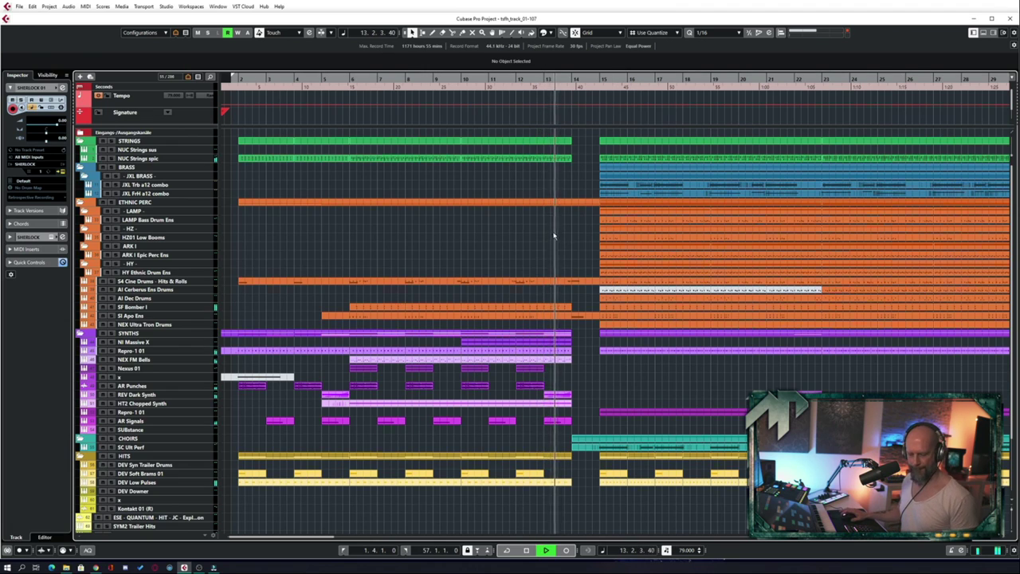
{"action": "scroll", "coordinate": [510, 237], "scroll_direction": "right", "scroll_amount": 2}
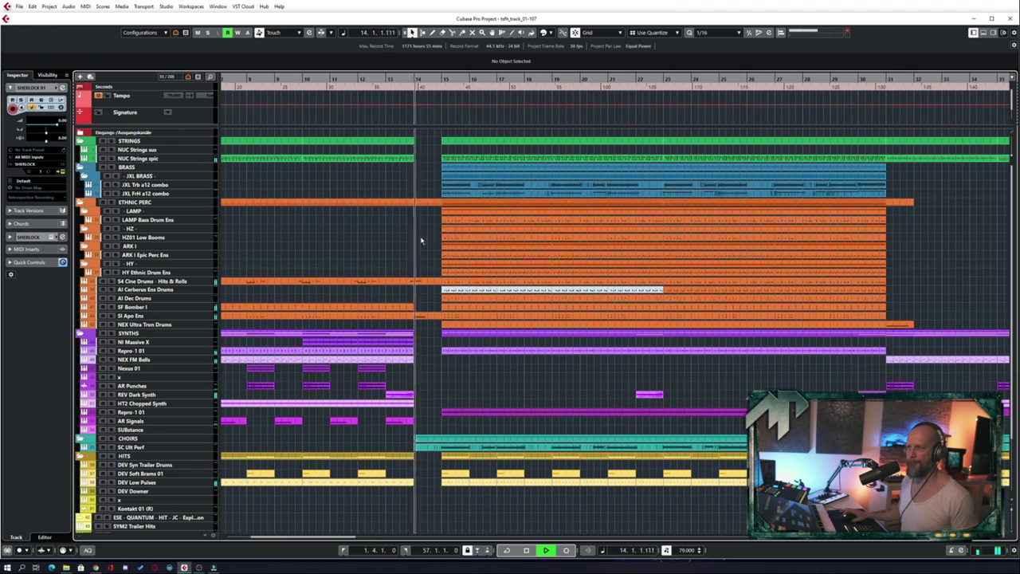
{"action": "scroll", "coordinate": [422, 240], "scroll_direction": "right", "scroll_amount": 1}
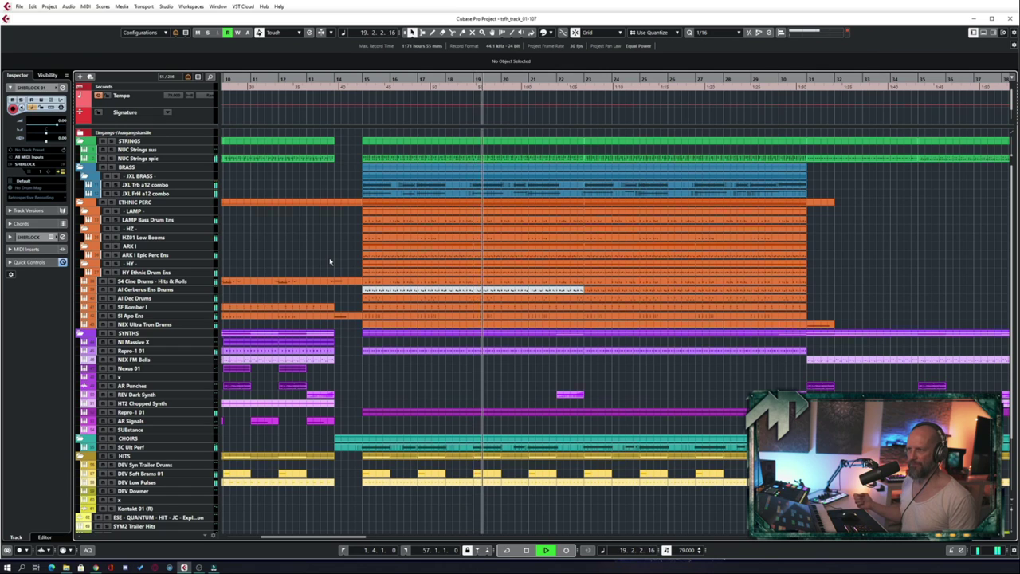
{"action": "key", "text": "g"}
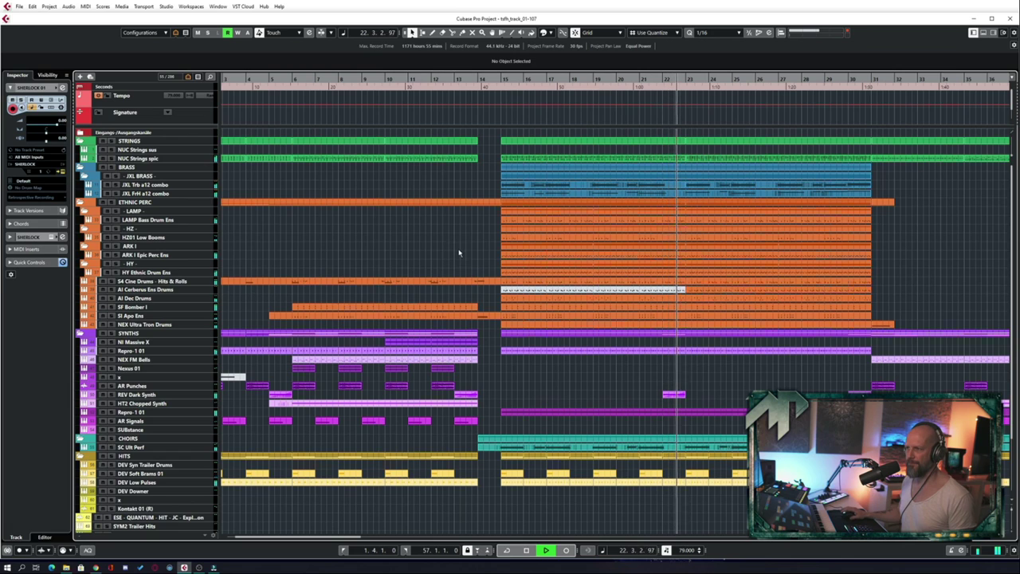
{"action": "key", "text": "space"}
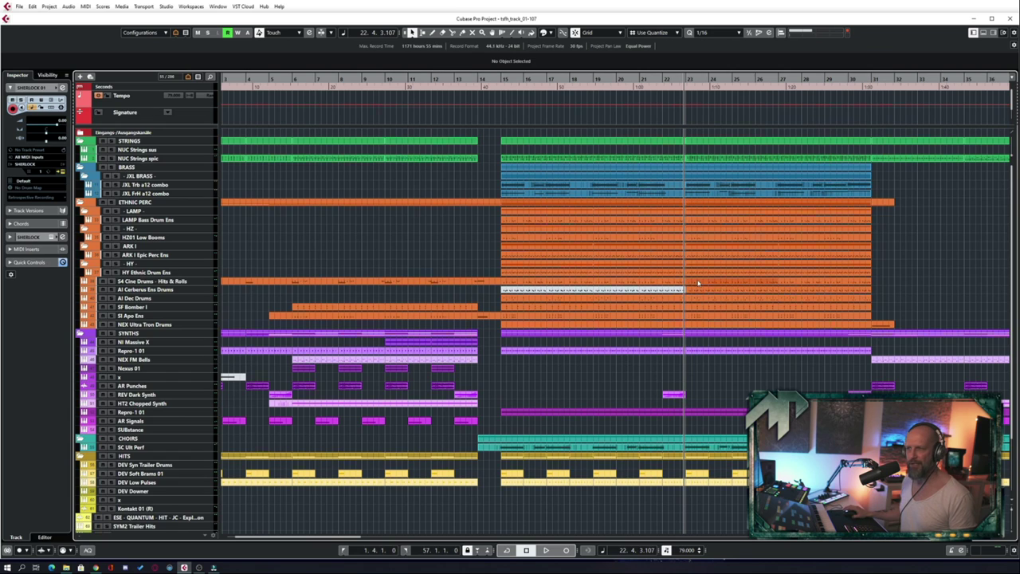
Resume playback from bar 22 and stop at bar 31, where brass and ethnic percussion end
{"action": "key", "text": "space"}
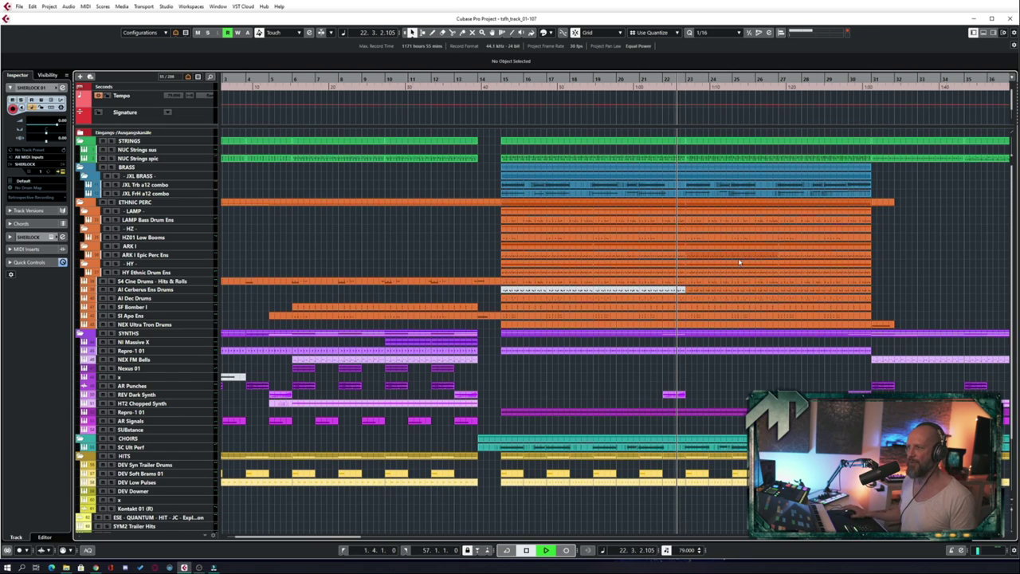
{"action": "key", "text": "space"}
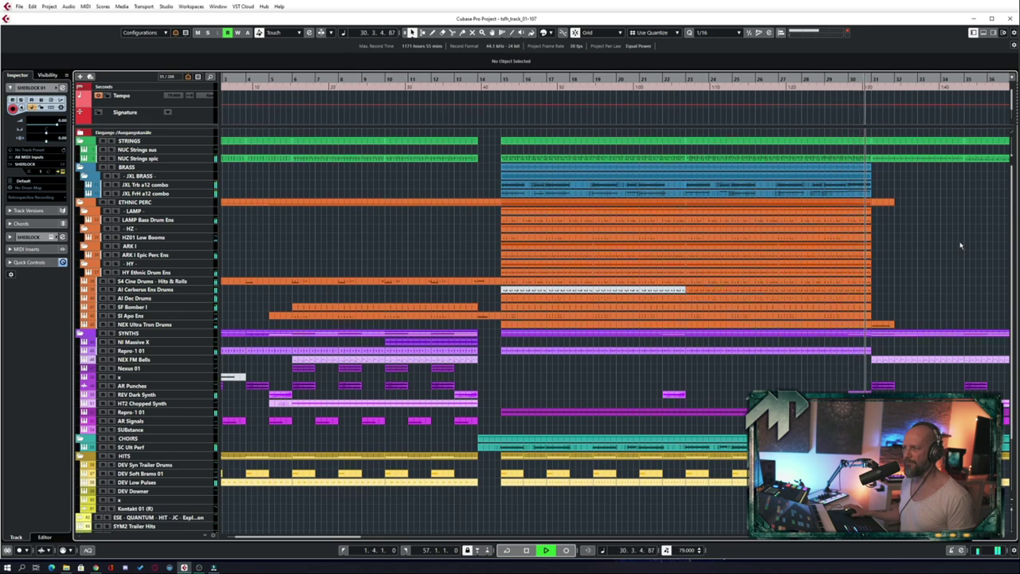
{"action": "key", "text": "space"}
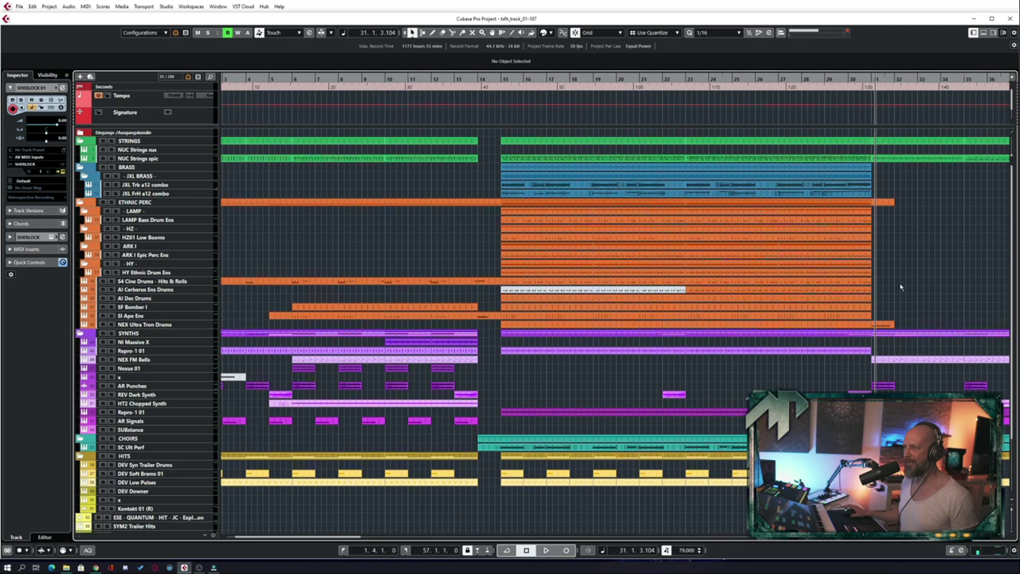
Play the sparse breakdown from bar 31 and stop at bar 39.1.1.79
{"action": "scroll", "coordinate": [899, 288], "scroll_direction": "right", "scroll_amount": 3}
{"action": "scroll", "coordinate": [831, 283], "scroll_direction": "right", "scroll_amount": 5}
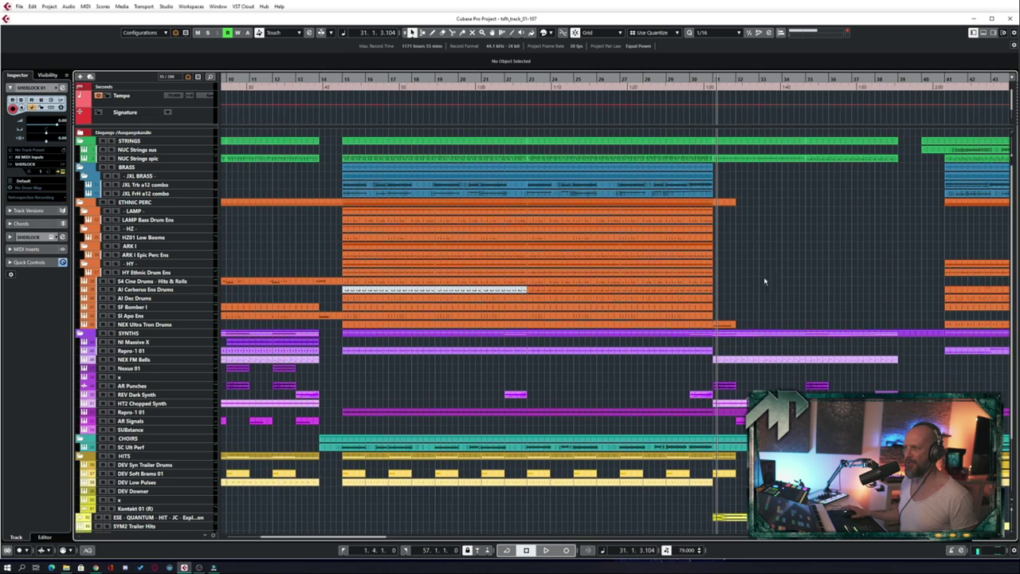
{"action": "key", "text": "space"}
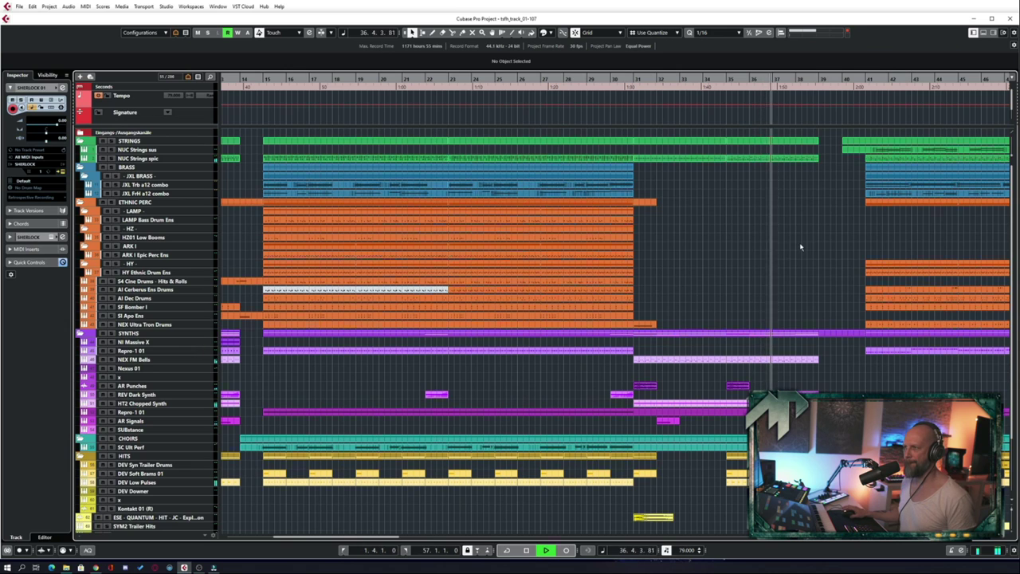
{"action": "key", "text": "g"}
{"action": "scroll", "coordinate": [709, 253], "scroll_direction": "left", "scroll_amount": 2}
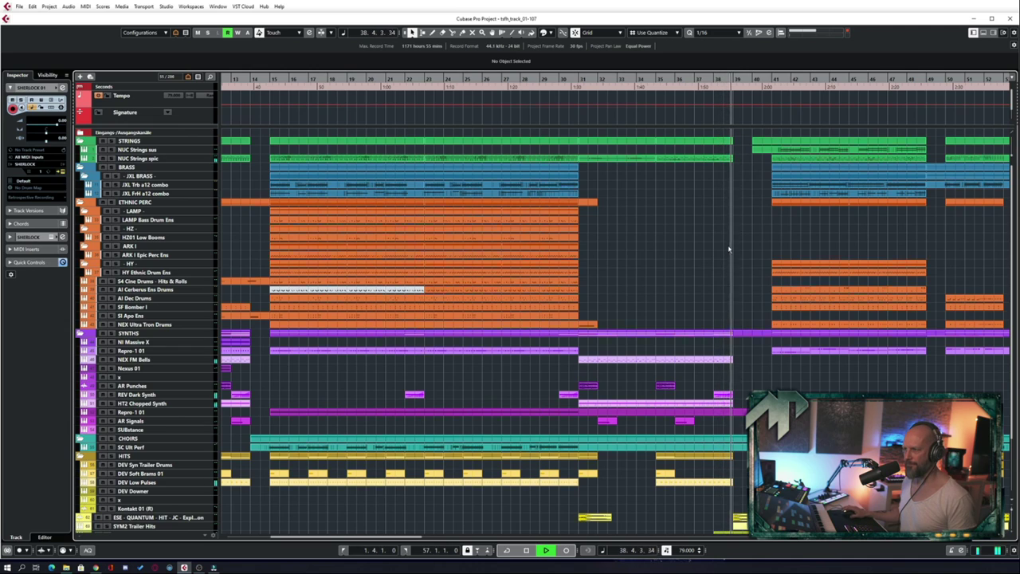
{"action": "key", "text": "space"}
Survey the arrangement, then set the position to bar 38.2 and start playback toward the climax
{"action": "scroll", "coordinate": [728, 250], "scroll_direction": "right", "scroll_amount": 3}
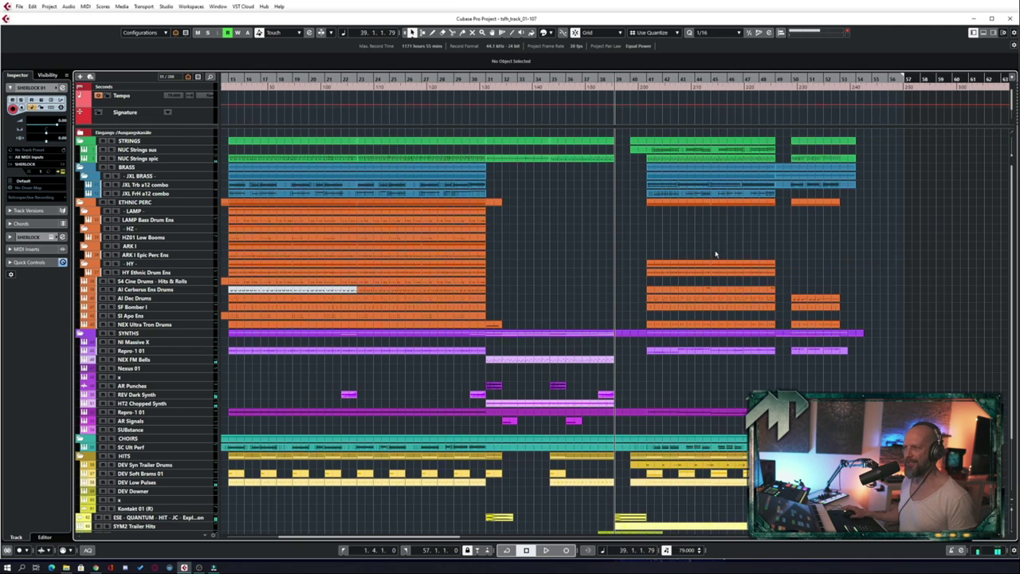
{"action": "scroll", "coordinate": [717, 250], "scroll_direction": "left", "scroll_amount": 6}
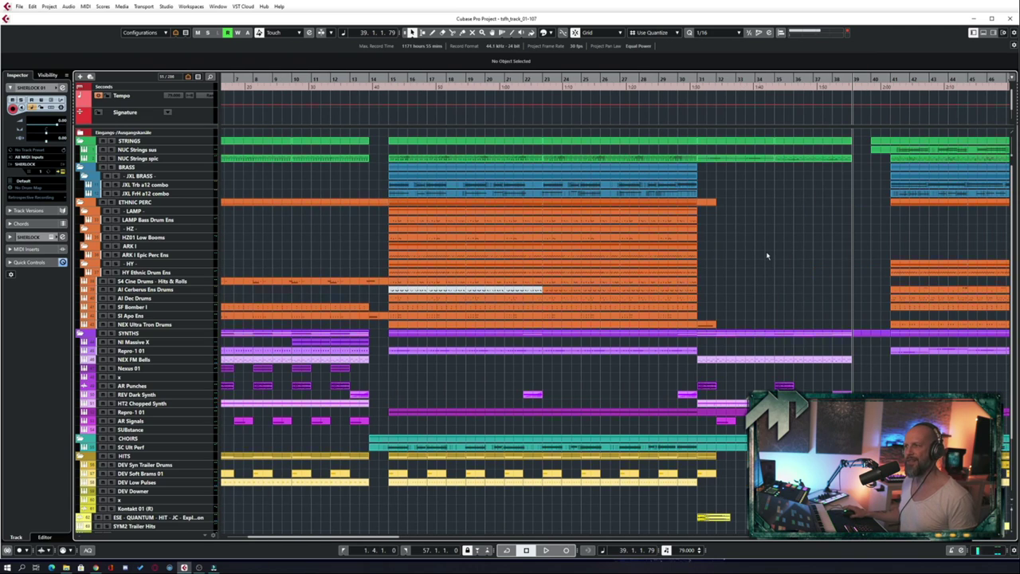
{"action": "scroll", "coordinate": [766, 251], "scroll_direction": "right", "scroll_amount": 3}
{"action": "scroll", "coordinate": [684, 255], "scroll_direction": "left", "scroll_amount": 5}
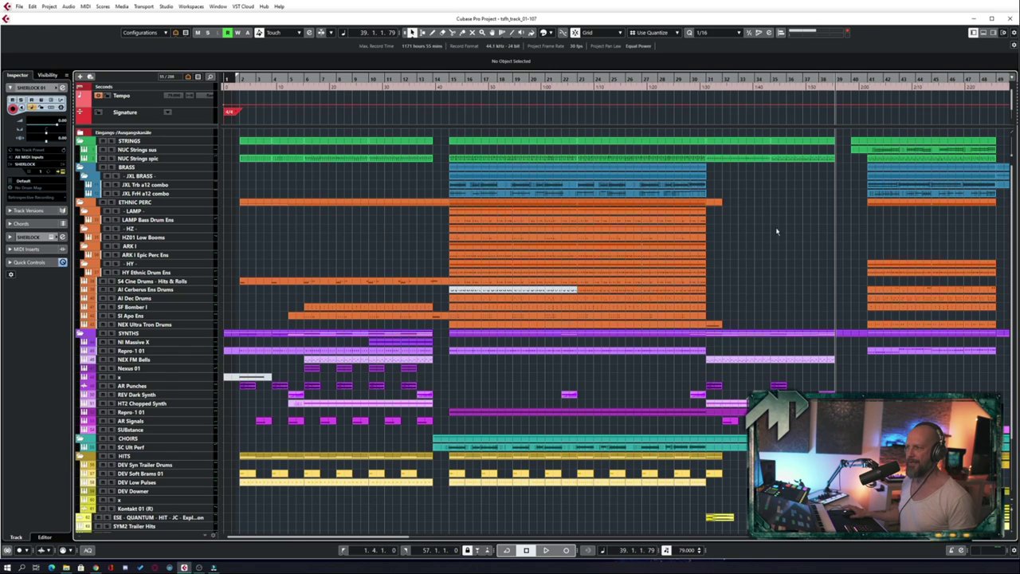
{"action": "scroll", "coordinate": [777, 235], "scroll_direction": "right", "scroll_amount": 3}
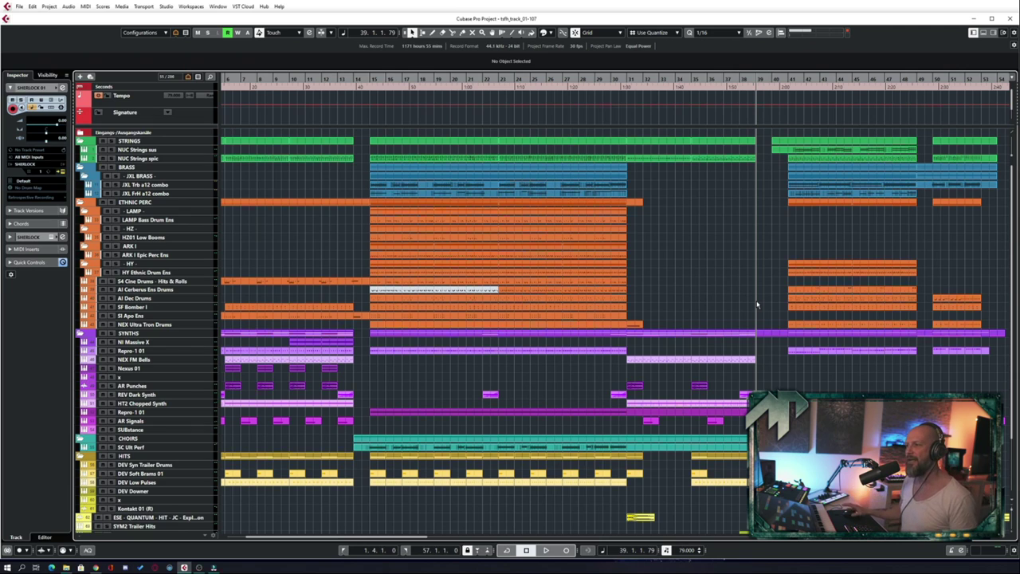
{"action": "scroll", "coordinate": [781, 276], "scroll_direction": "right", "scroll_amount": 5}
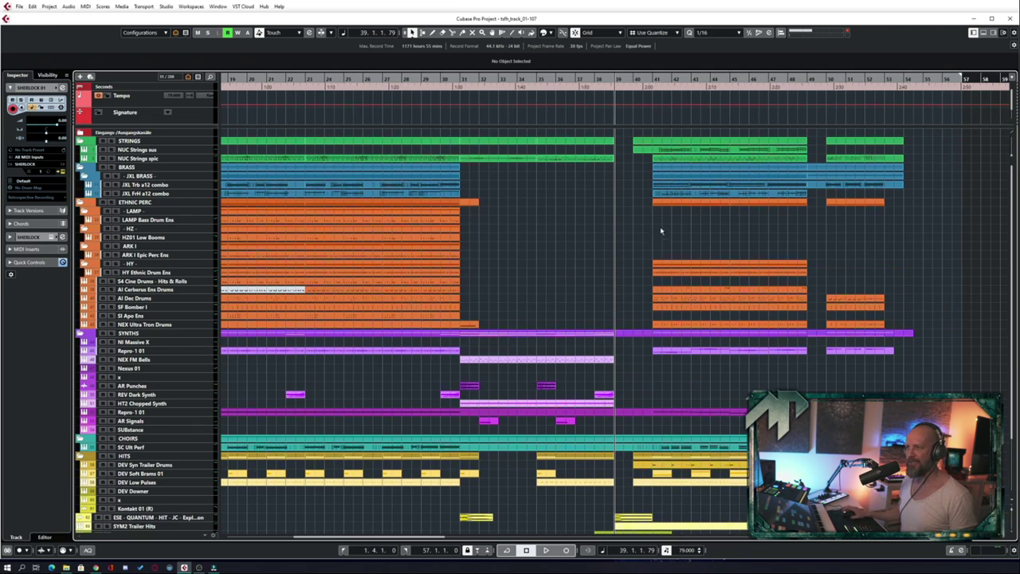
{"action": "scroll", "coordinate": [660, 232], "scroll_direction": "left", "scroll_amount": 3}
{"action": "scroll", "coordinate": [660, 234], "scroll_direction": "up", "scroll_amount": 3}
{"action": "scroll", "coordinate": [638, 234], "scroll_direction": "left", "scroll_amount": 3}
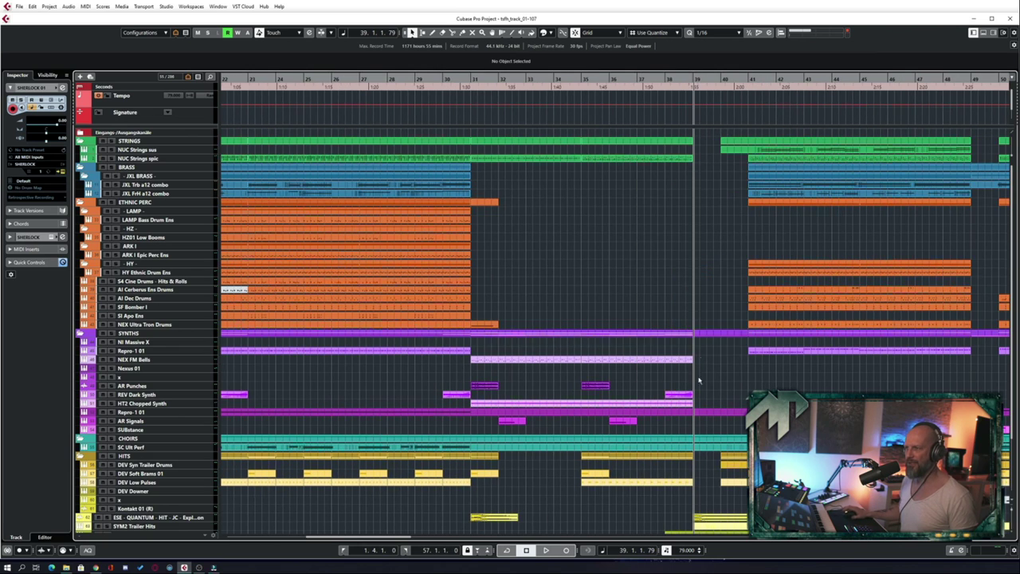
{"action": "scroll", "coordinate": [739, 295], "scroll_direction": "down", "scroll_amount": 4}
{"action": "scroll", "coordinate": [716, 213], "scroll_direction": "up", "scroll_amount": 3}
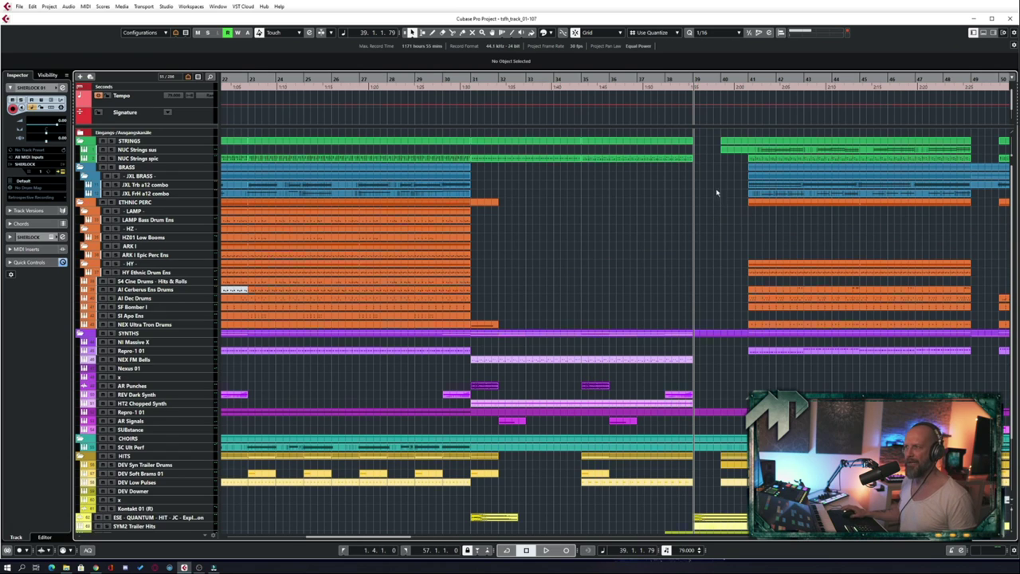
{"action": "left_click", "coordinate": [675, 80]}
{"action": "key", "text": "space"}
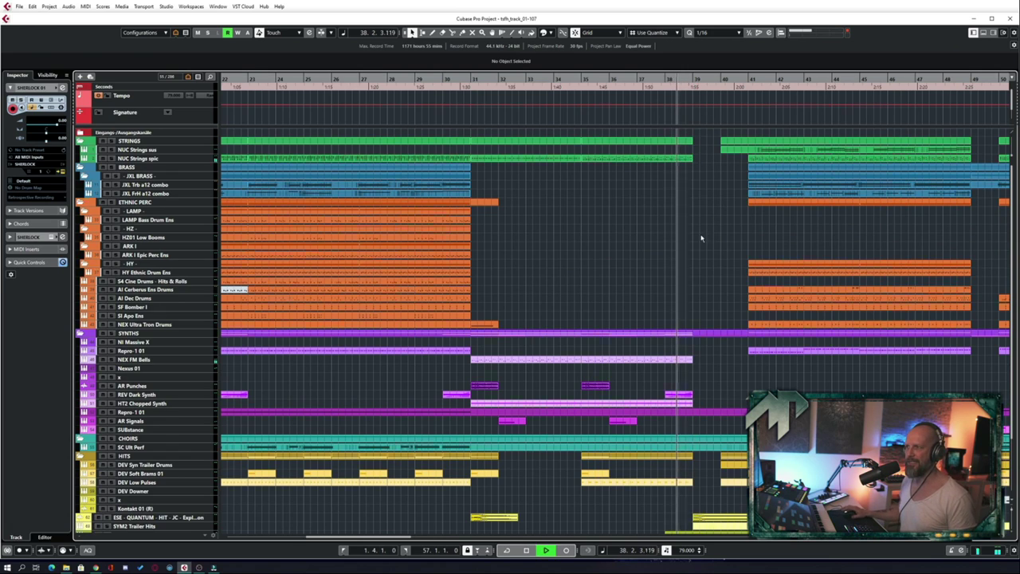
Restart playback from bar 37 and follow strings, brass and percussion returning at bar 41
{"action": "key", "text": "space"}
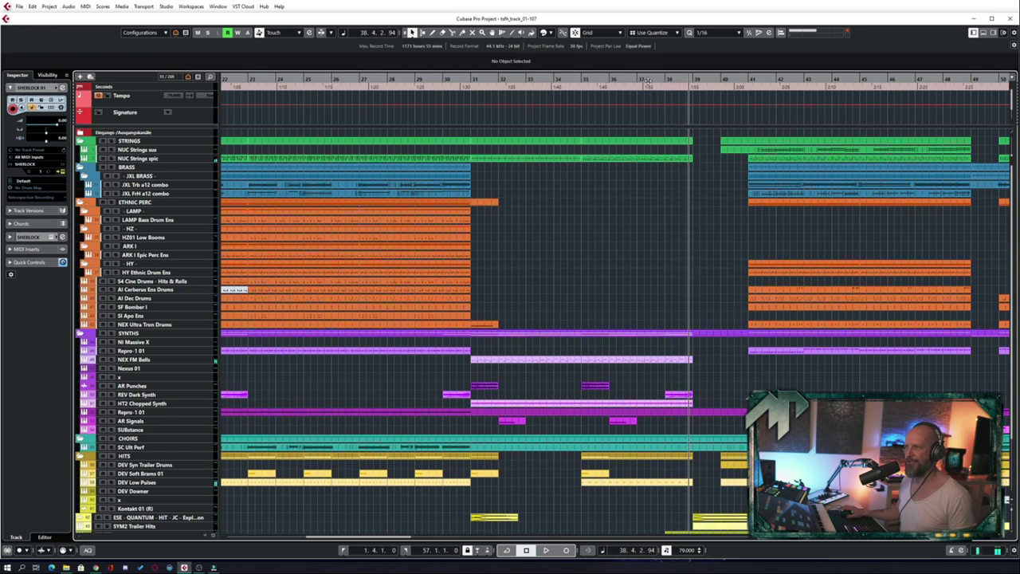
{"action": "double_click", "coordinate": [649, 84]}
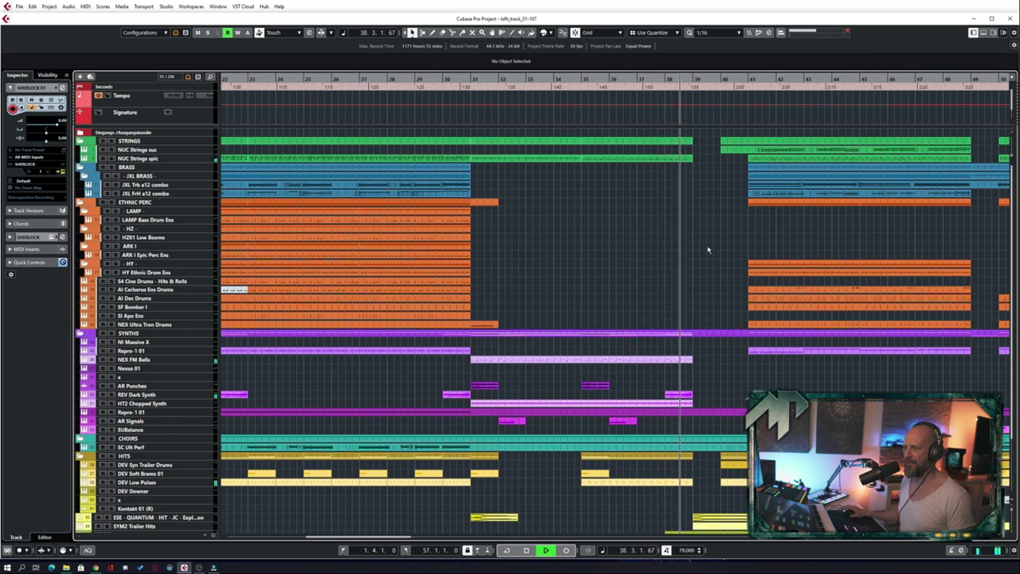
{"action": "scroll", "coordinate": [713, 207], "scroll_direction": "down", "scroll_amount": 3}
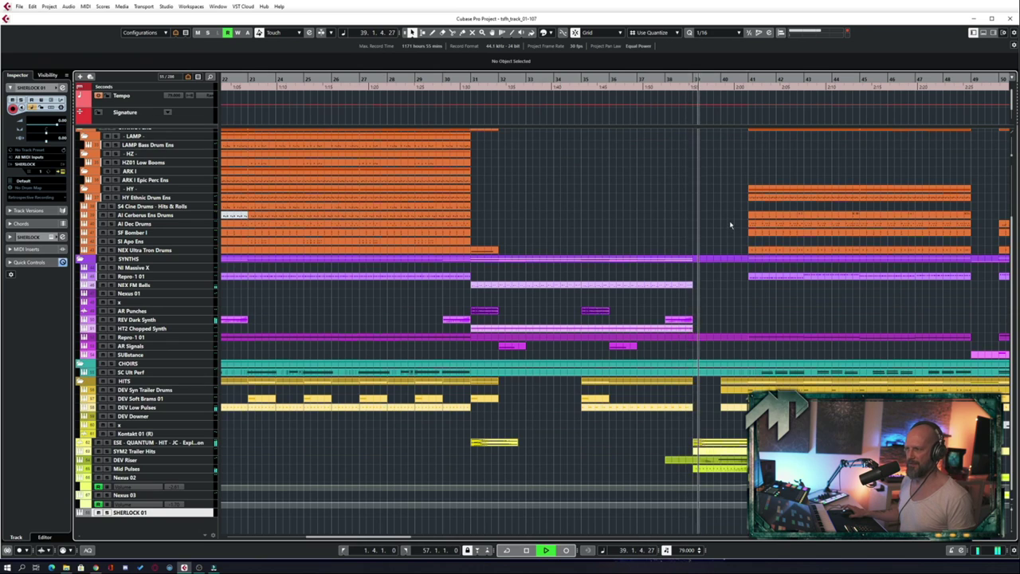
{"action": "scroll", "coordinate": [730, 228], "scroll_direction": "up", "scroll_amount": 3}
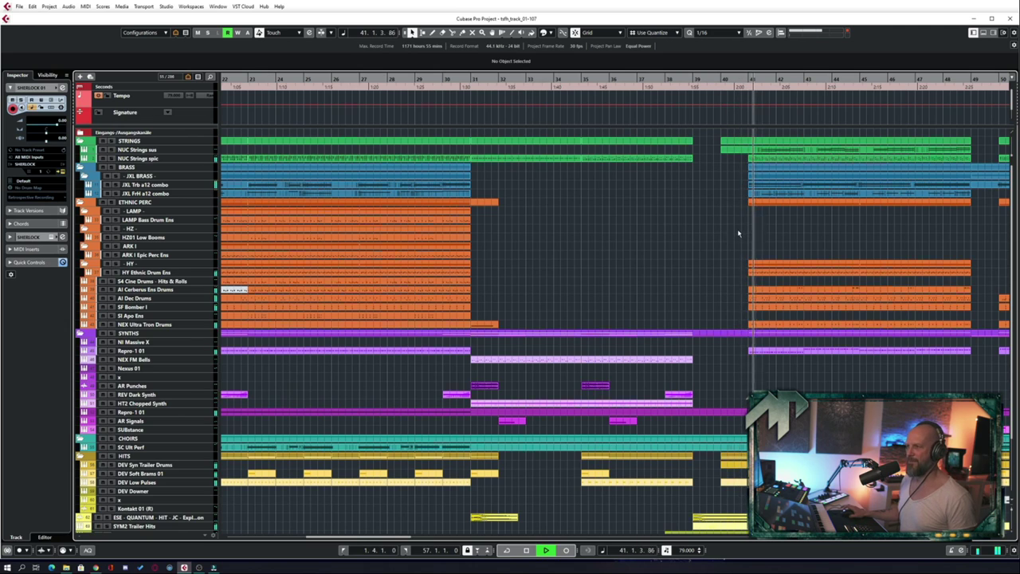
{"action": "scroll", "coordinate": [739, 233], "scroll_direction": "right", "scroll_amount": 2}
{"action": "scroll", "coordinate": [738, 232], "scroll_direction": "right", "scroll_amount": 2}
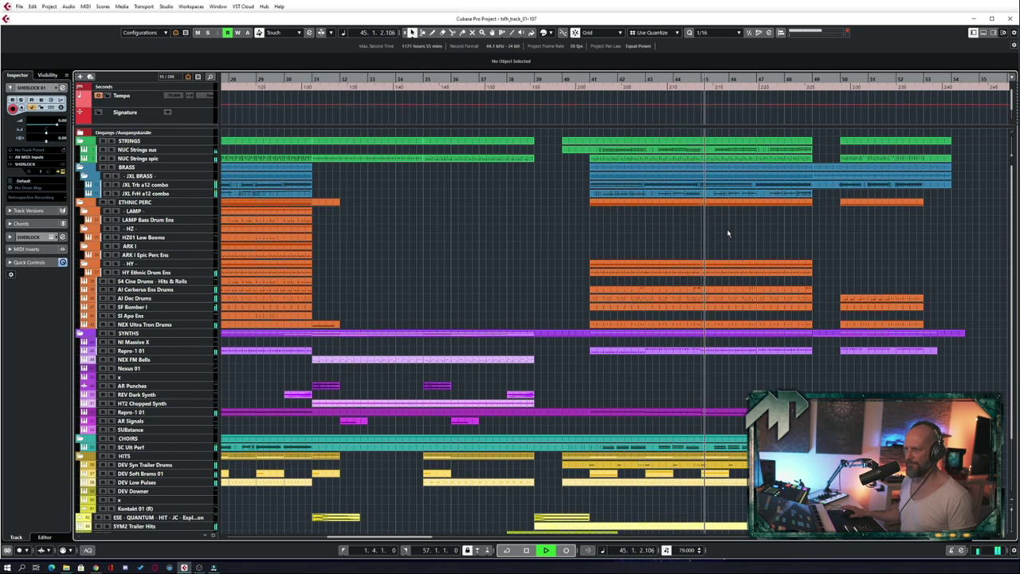
Stop near bar 45, zoom out to show bars 13–52, and park the position at bar 14.4.3
{"action": "key", "text": "space"}
{"action": "key", "text": "g"}
{"action": "scroll", "coordinate": [726, 228], "scroll_direction": "left", "scroll_amount": 8}
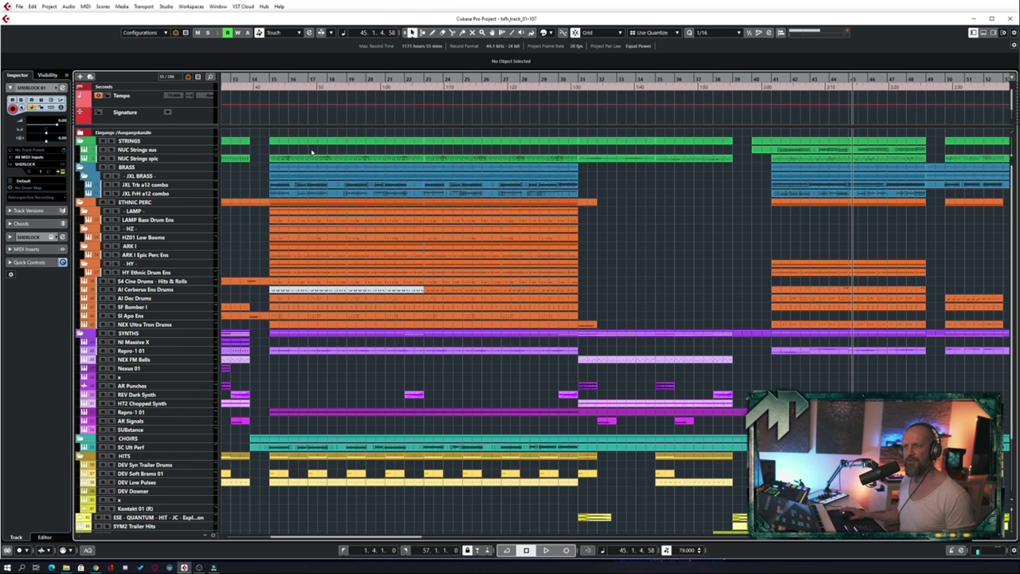
{"action": "left_click", "coordinate": [267, 77]}
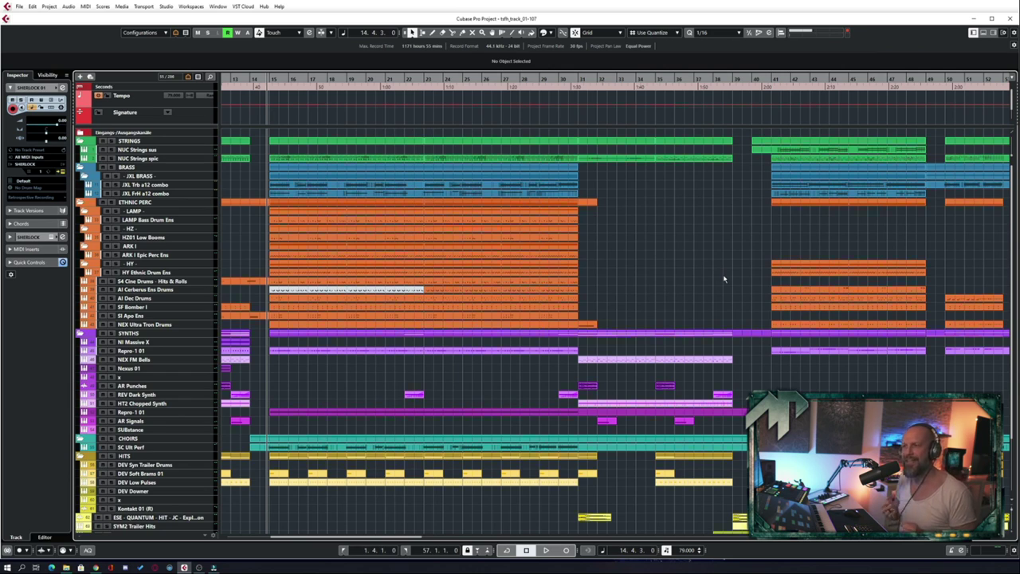
Play the climax from bar 40, zoomed in to follow along, and stop at bar 49.4.4
{"action": "scroll", "coordinate": [741, 259], "scroll_direction": "right", "scroll_amount": 2}
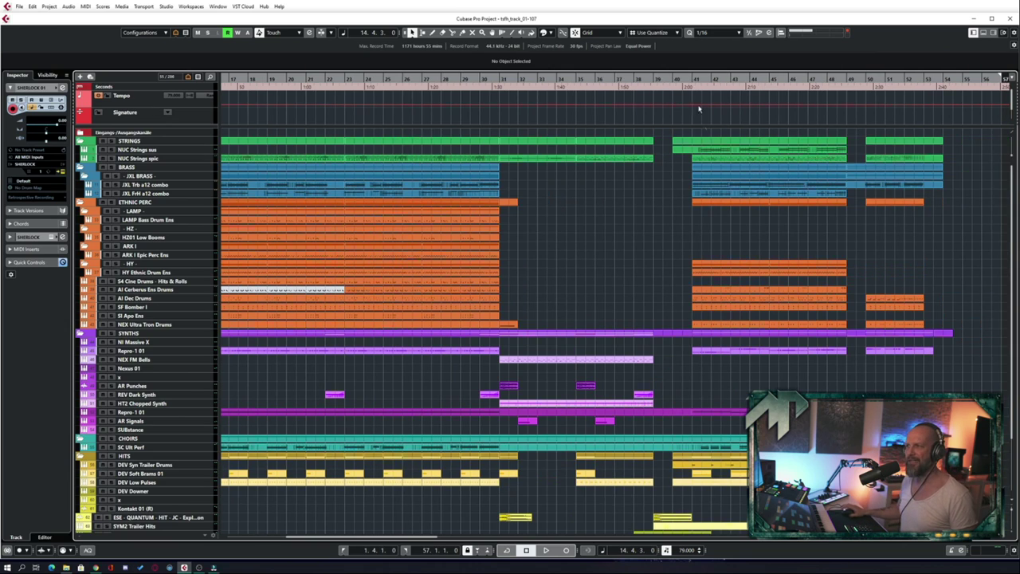
{"action": "left_click", "coordinate": [689, 82]}
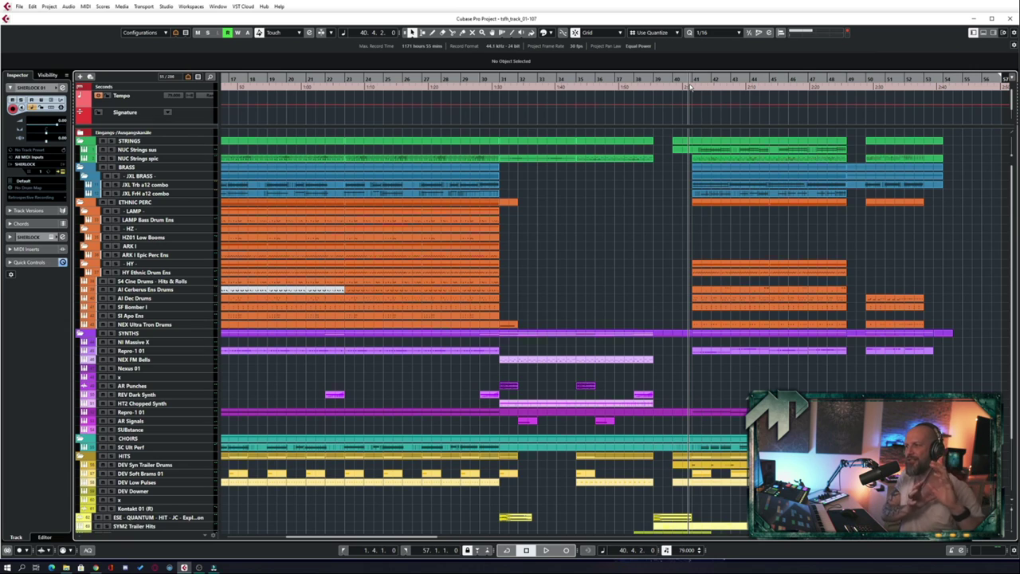
{"action": "key", "text": "space"}
{"action": "scroll", "coordinate": [766, 235], "scroll_direction": "right", "scroll_amount": 2}
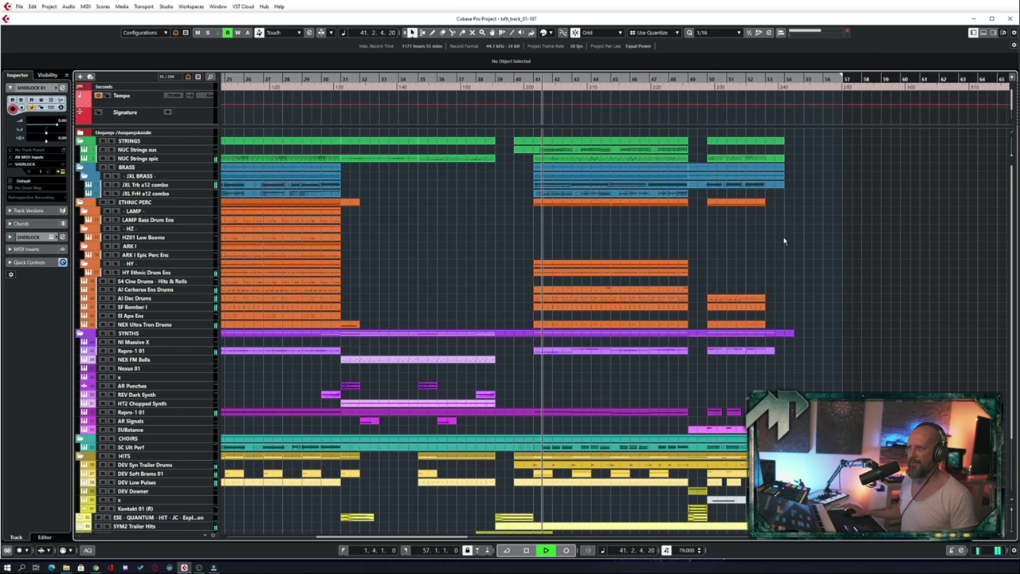
{"action": "key", "text": "h"}
{"action": "key", "text": "h"}
{"action": "key", "text": "h"}
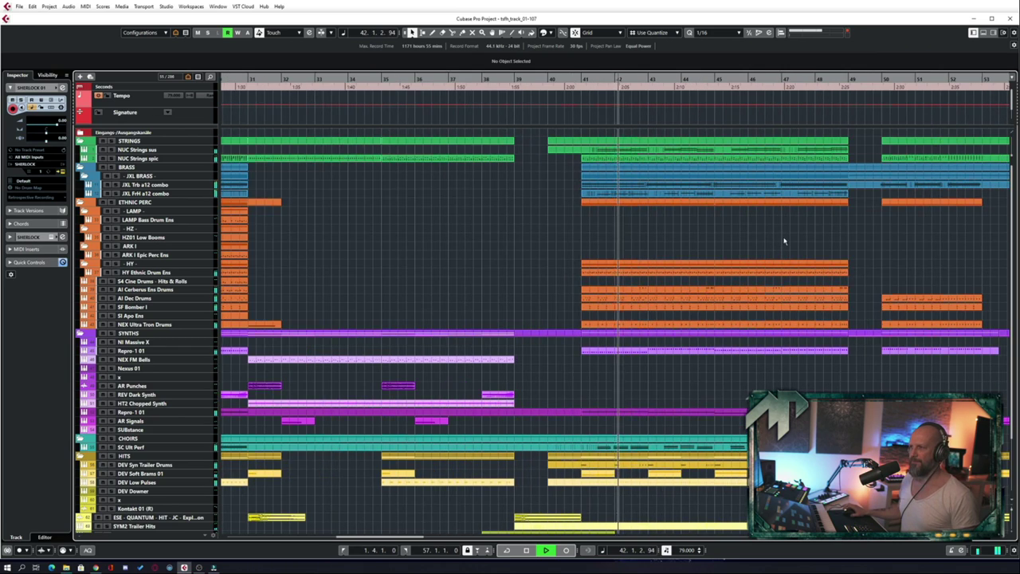
{"action": "scroll", "coordinate": [787, 241], "scroll_direction": "right", "scroll_amount": 2}
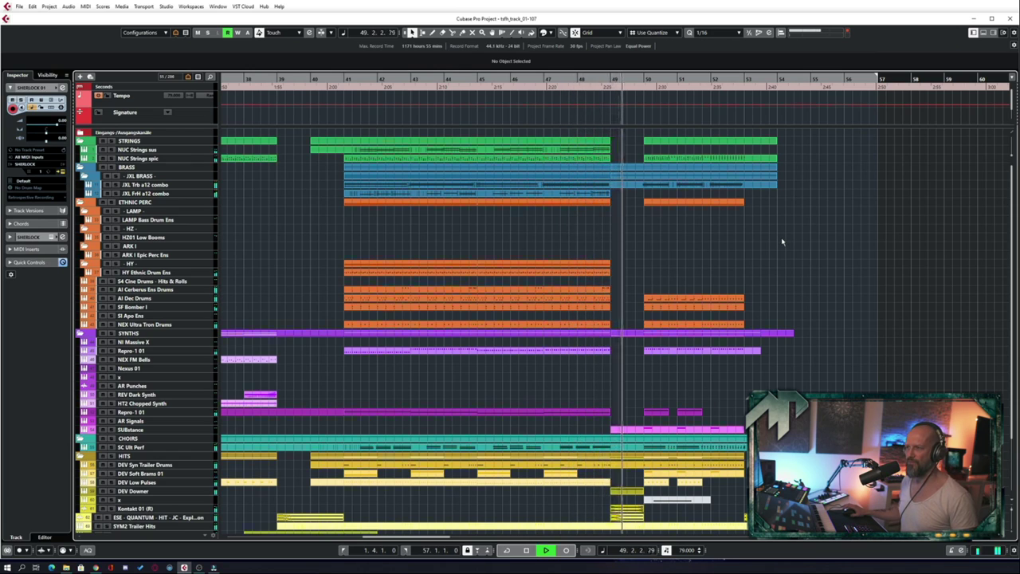
{"action": "key", "text": "space"}
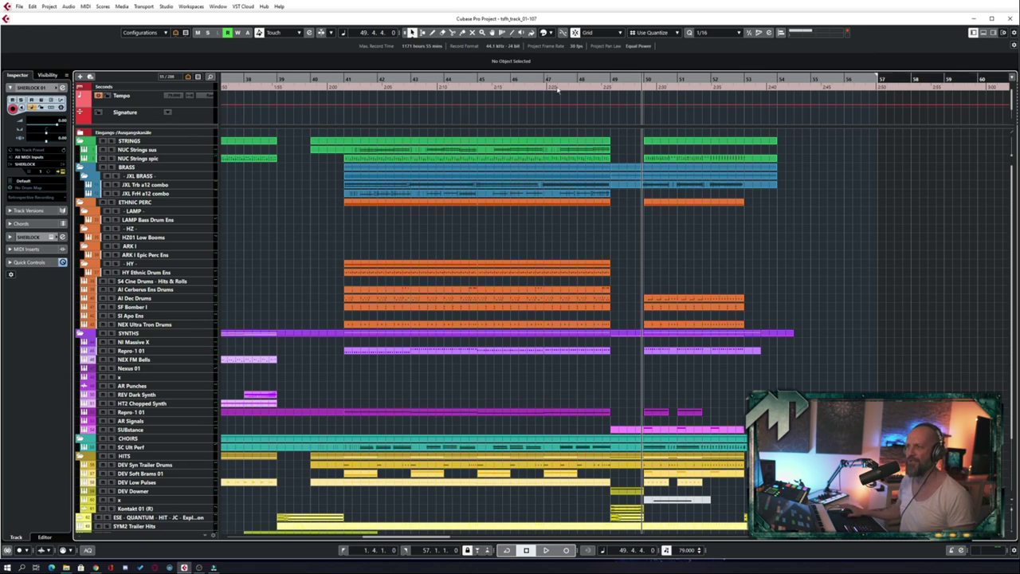
Play from bar 47 through the final hits and stop at bar 54.4.2.2
{"action": "left_click", "coordinate": [543, 79]}
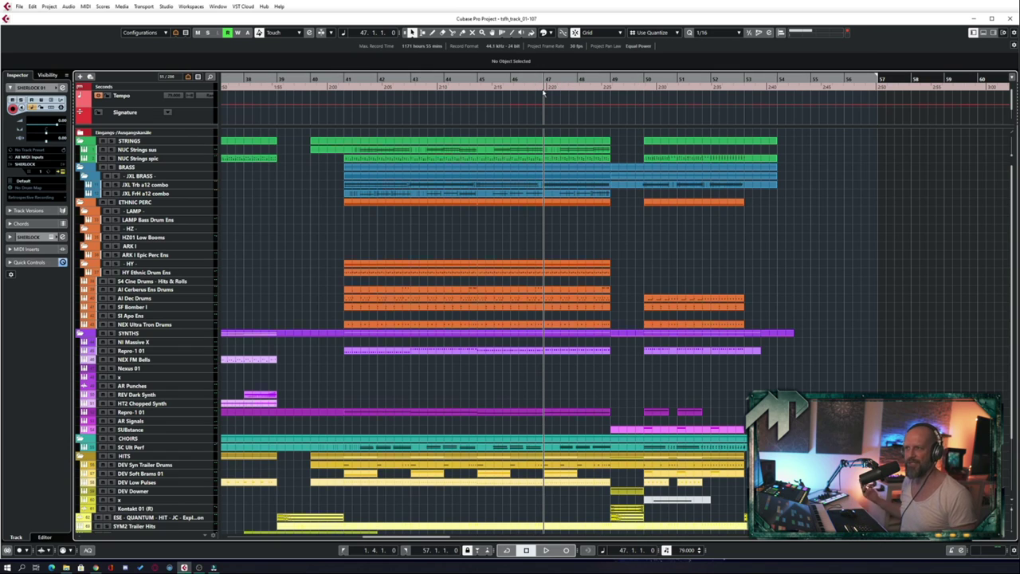
{"action": "key", "text": "space"}
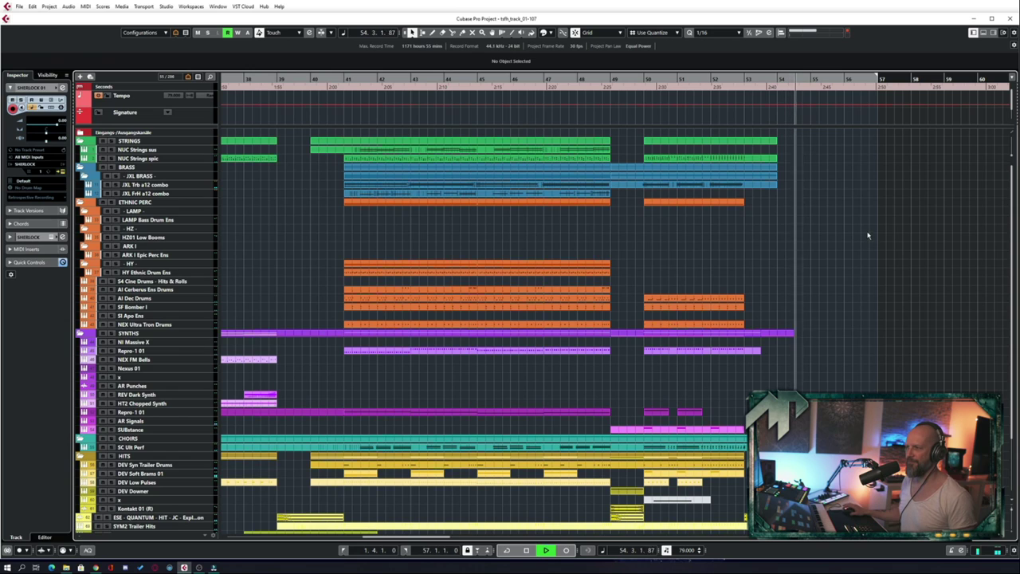
{"action": "key", "text": "space"}
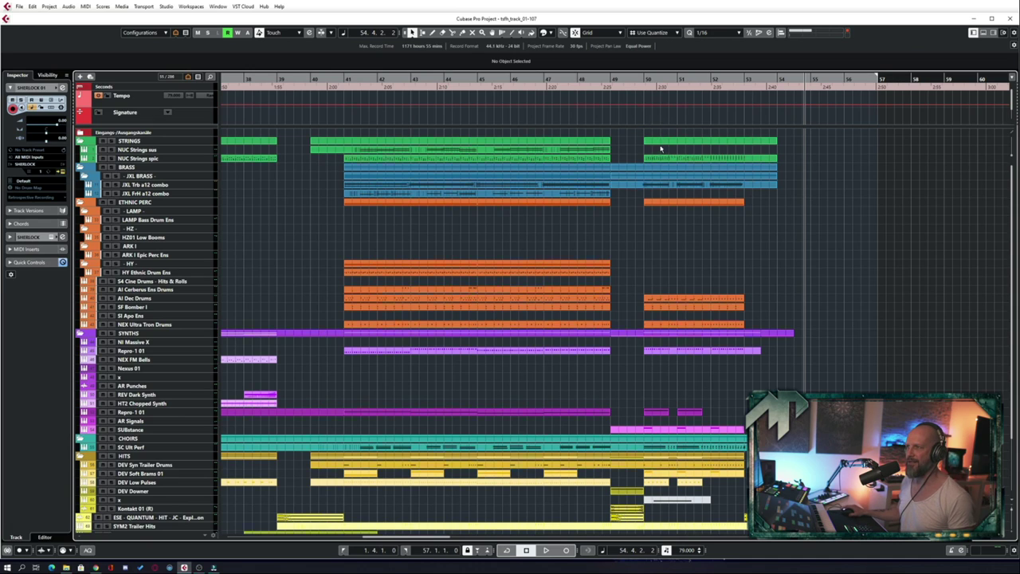
Scroll the arrangement so the ruler starts at bar 43, showing the ending around bar 54
{"action": "scroll", "coordinate": [677, 151], "scroll_direction": "right", "scroll_amount": 5}
{"action": "scroll", "coordinate": [647, 187], "scroll_direction": "left", "scroll_amount": 2}
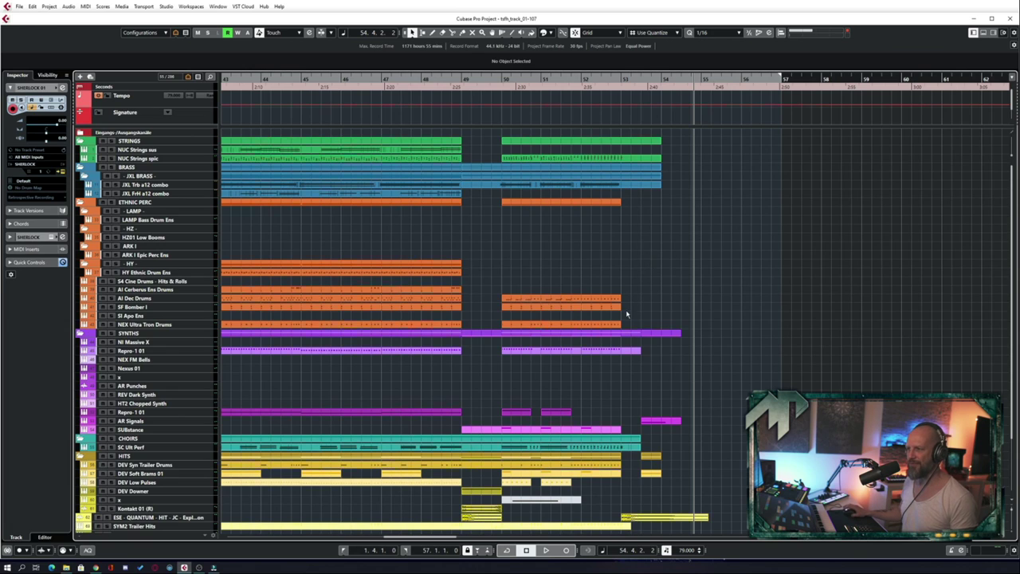
Move the project cursor back to bar 52.4.4 on the ruler
{"action": "left_click", "coordinate": [620, 80]}
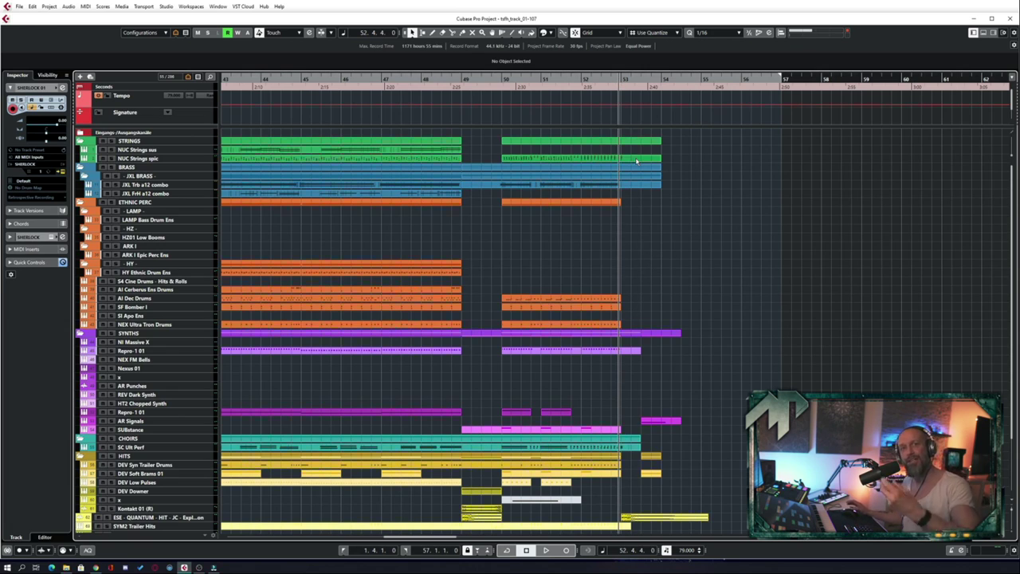